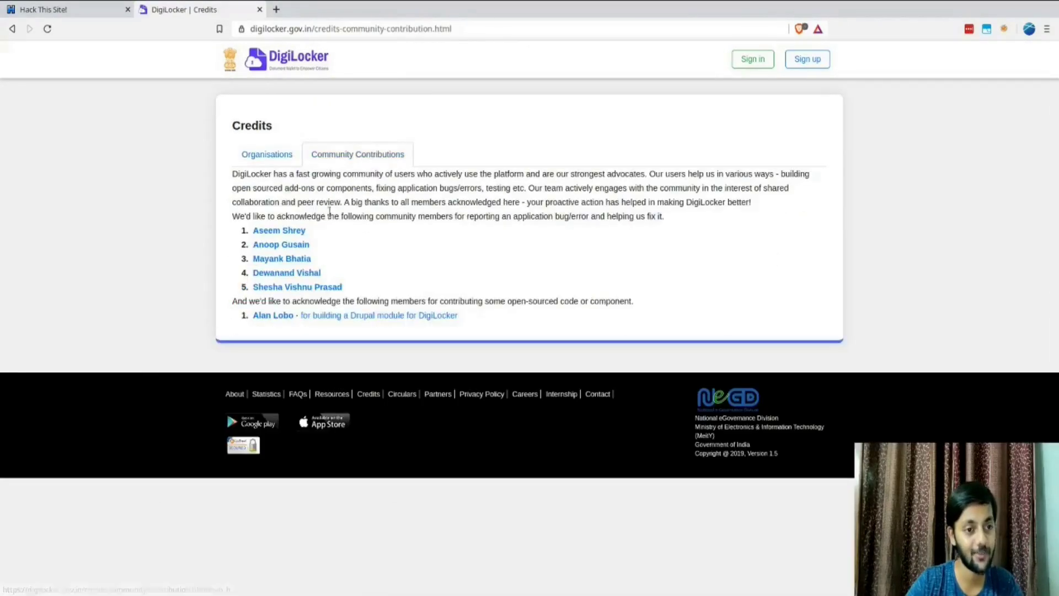
# Step: Open the first credited bug reporter's profile from DigiLocker in a new tab and switch to it
pyautogui.middleClick(301, 232)
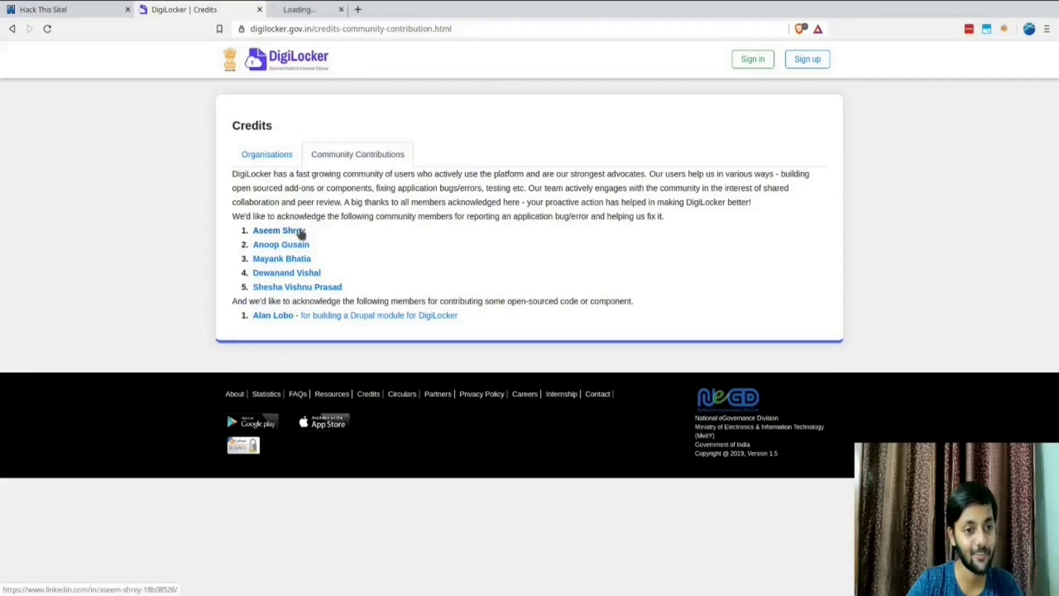
pyautogui.moveTo(269, 215); pyautogui.dragTo(363, 229)
pyautogui.click(364, 229)
pyautogui.hotkey('ctrl', 'Tab')
pyautogui.scroll(-1, 142, 272)
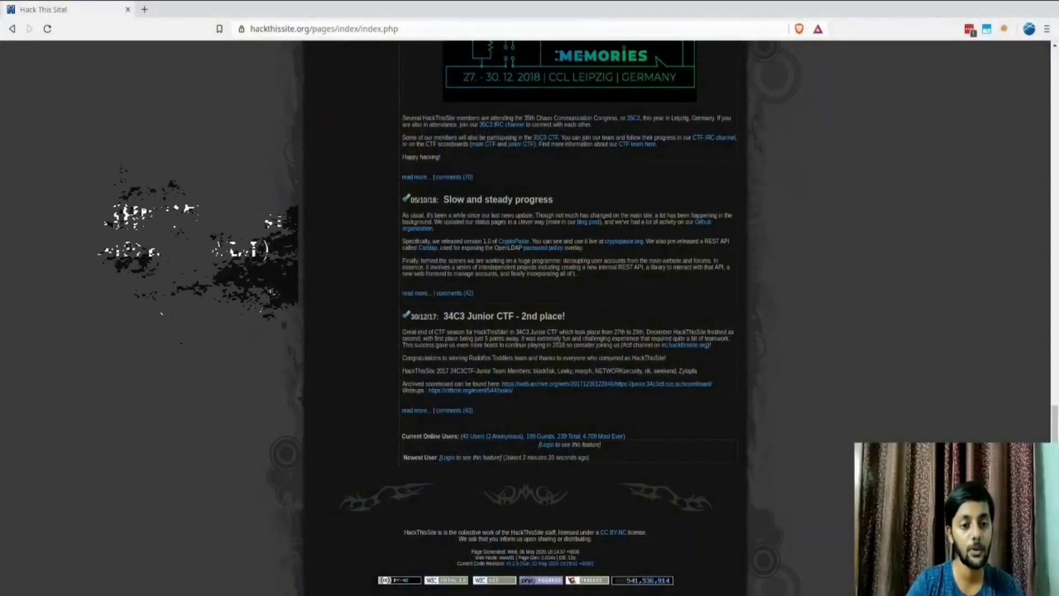
pyautogui.scroll(15, 568, 319)
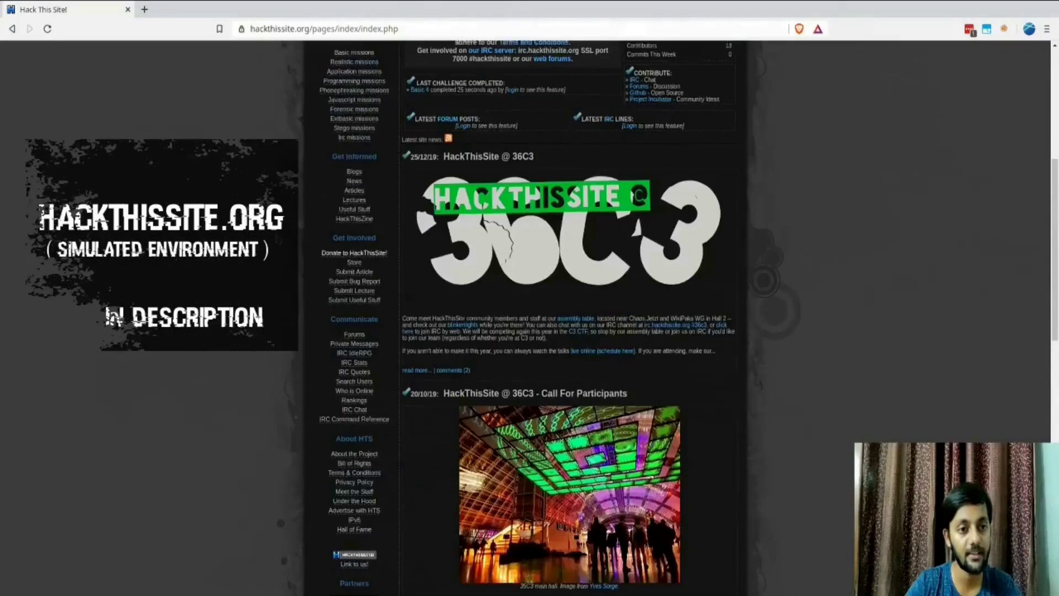
pyautogui.scroll(6, 524, 320)
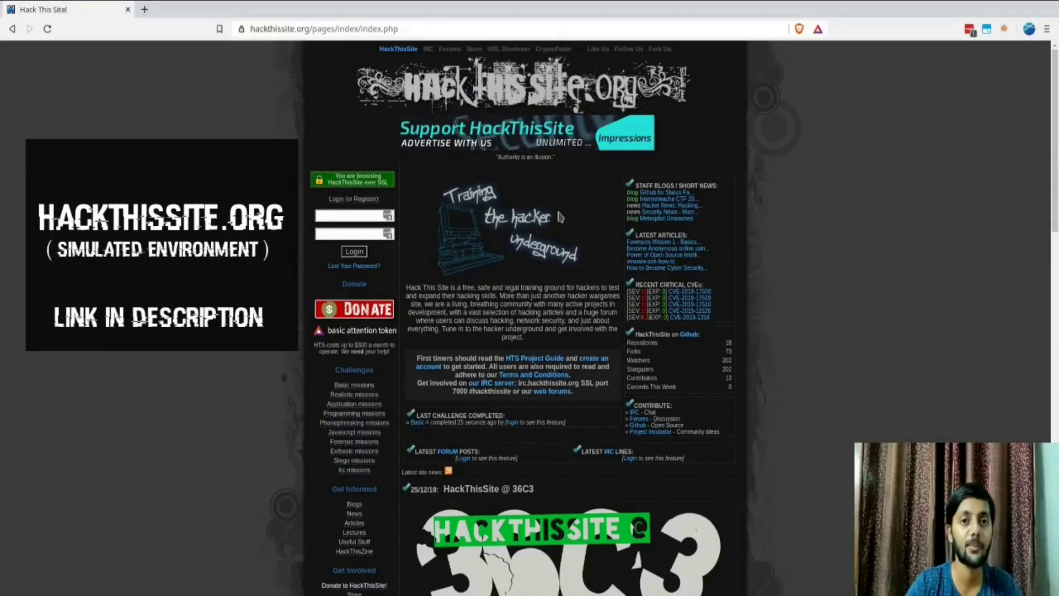
pyautogui.middleClick(339, 390)
pyautogui.middleClick(342, 394)
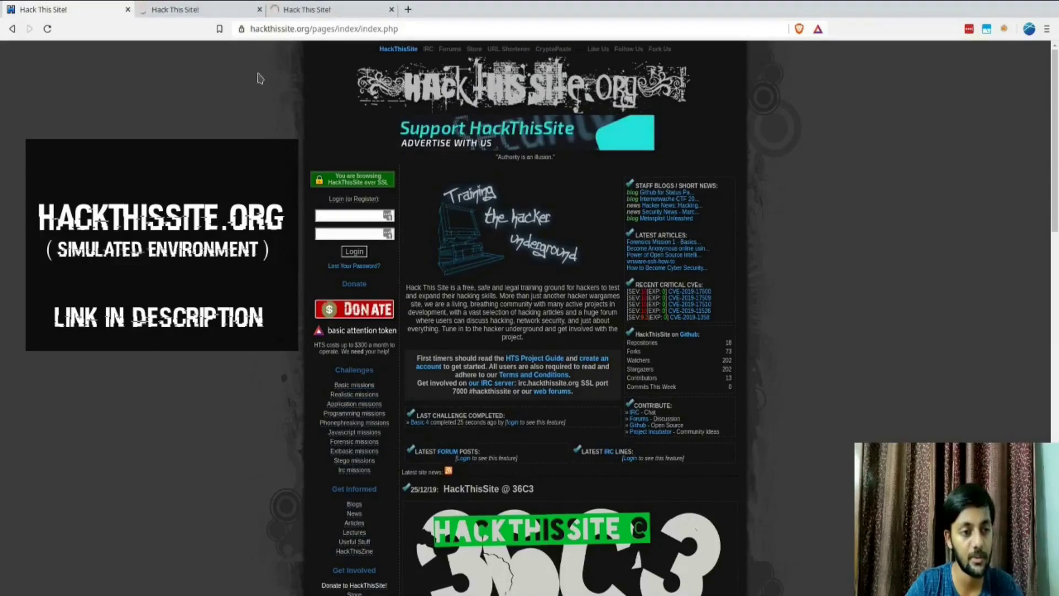
pyautogui.moveTo(429, 287); pyautogui.dragTo(598, 292)
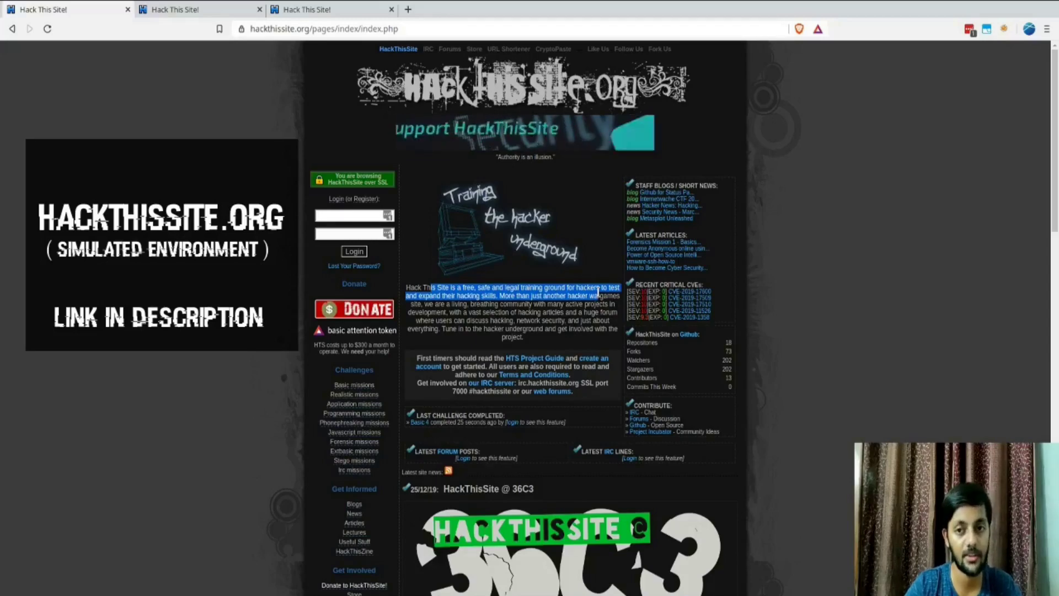
pyautogui.hotkey('ctrl', 'Tab')
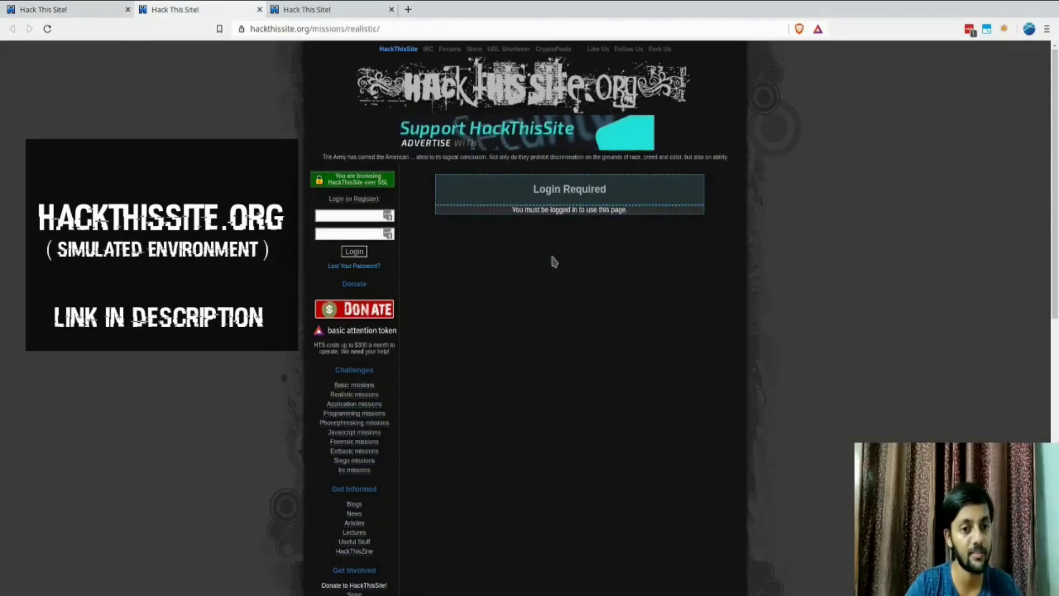
pyautogui.hotkey('ctrl', 'w')
pyautogui.hotkey('ctrl', 'w')
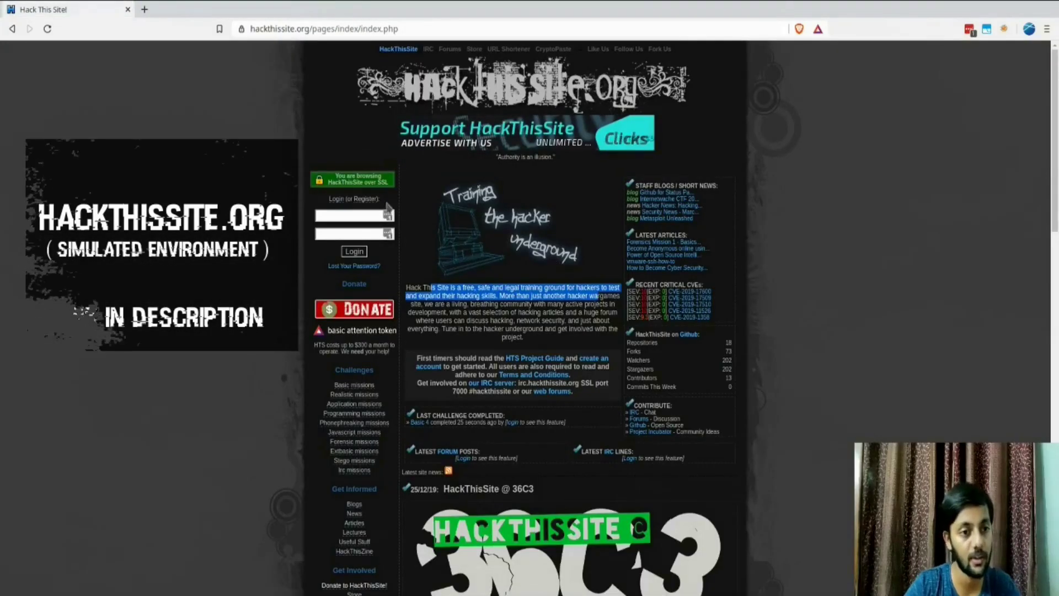
pyautogui.middleClick(369, 201)
pyautogui.hotkey('ctrl', 'Tab')
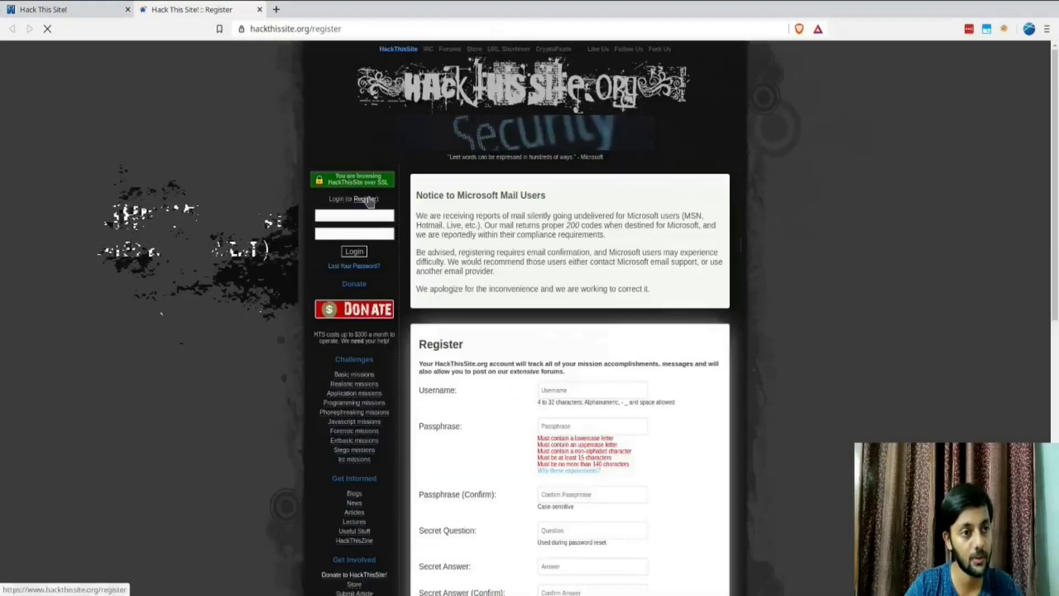
pyautogui.scroll(-3, 545, 318)
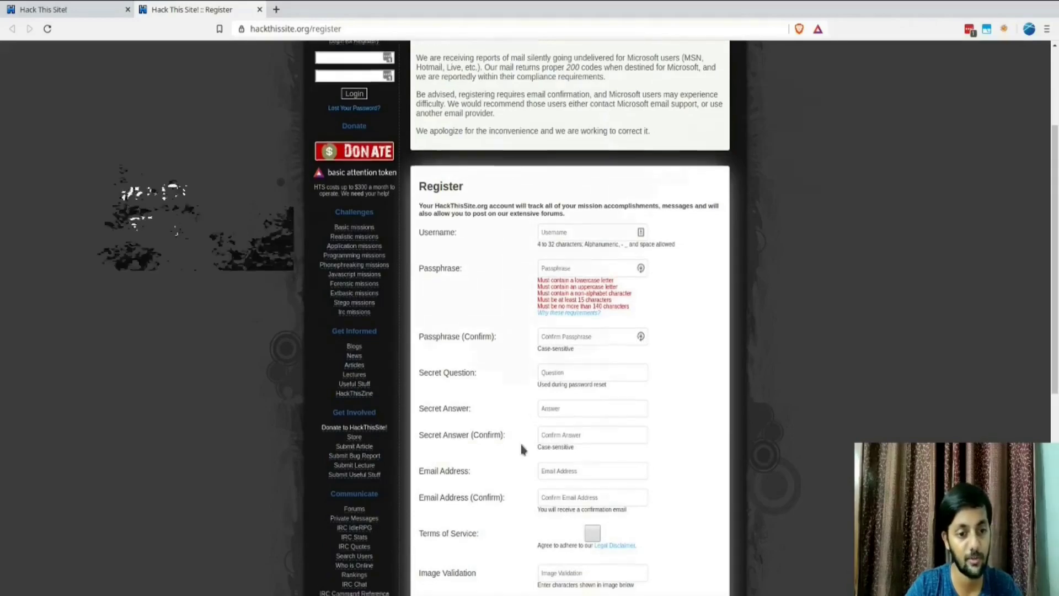
pyautogui.scroll(-5, 519, 441)
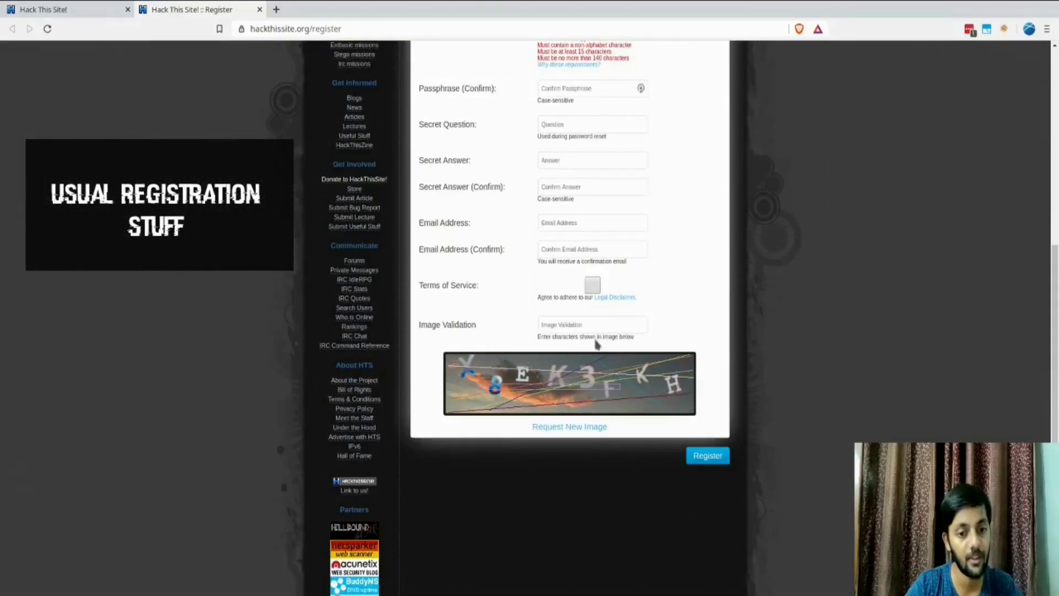
pyautogui.scroll(8, 595, 344)
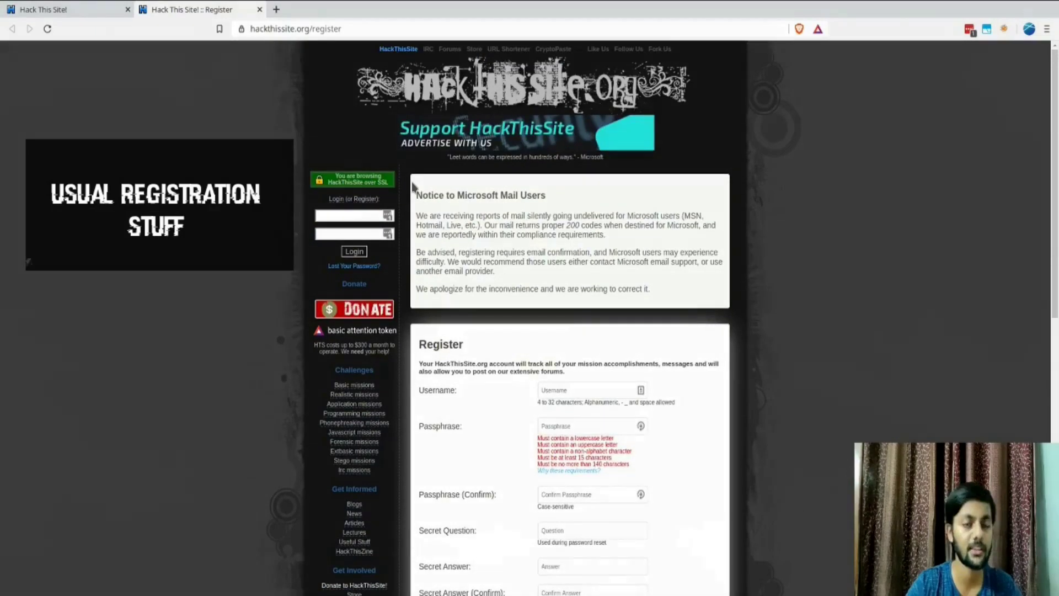
pyautogui.hotkey('ctrl', 'w')
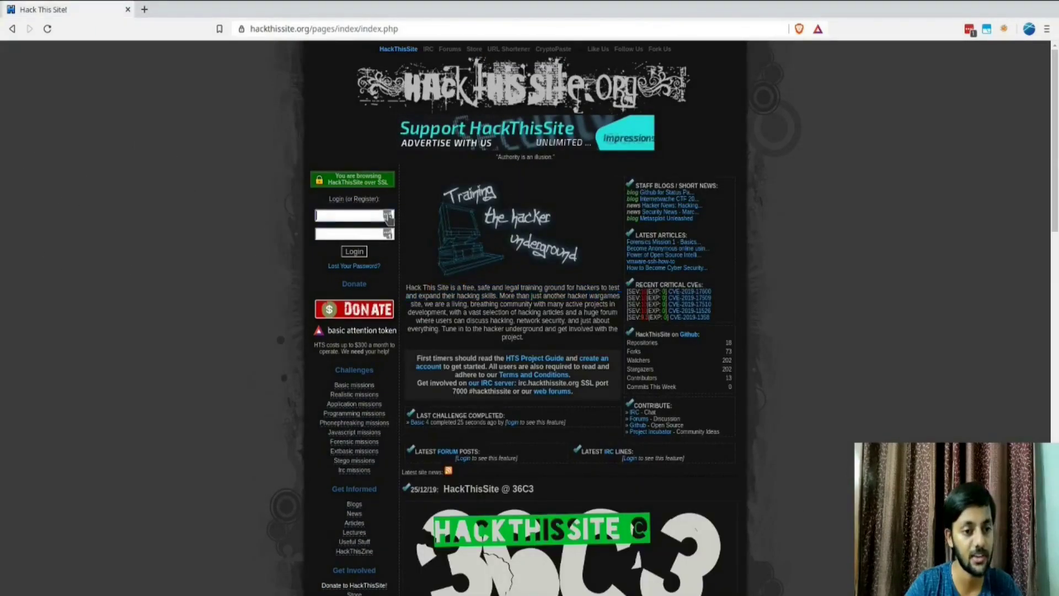
# Step: Log in to HackThisSite using LastPass autofill and the image validation text
pyautogui.click(388, 216)
pyautogui.click(293, 285)
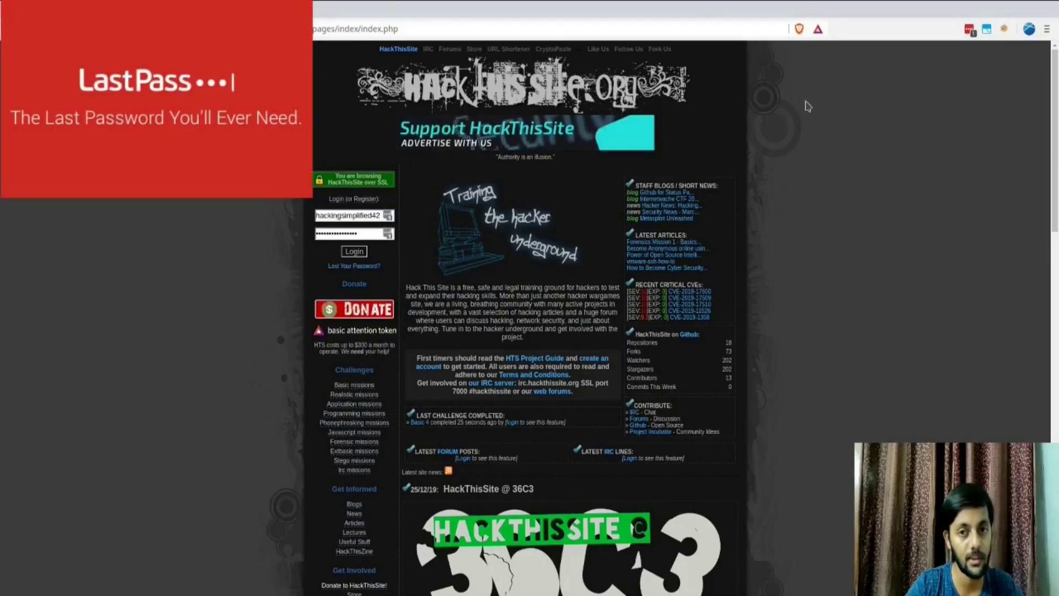
pyautogui.click(364, 253)
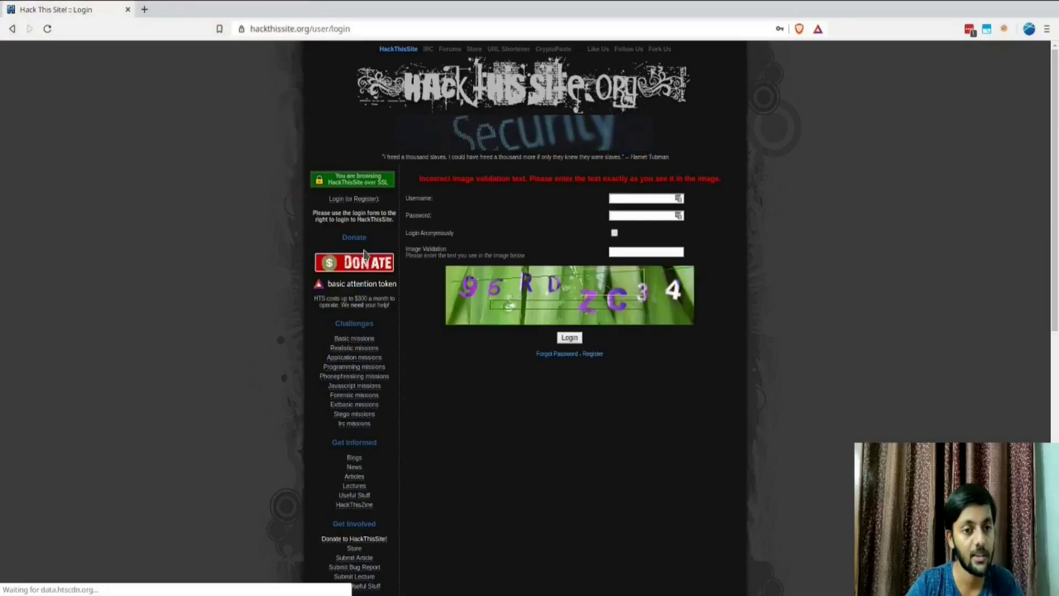
pyautogui.click(678, 200)
pyautogui.click(595, 271)
pyautogui.click(626, 251)
pyautogui.write('96RDZC34')
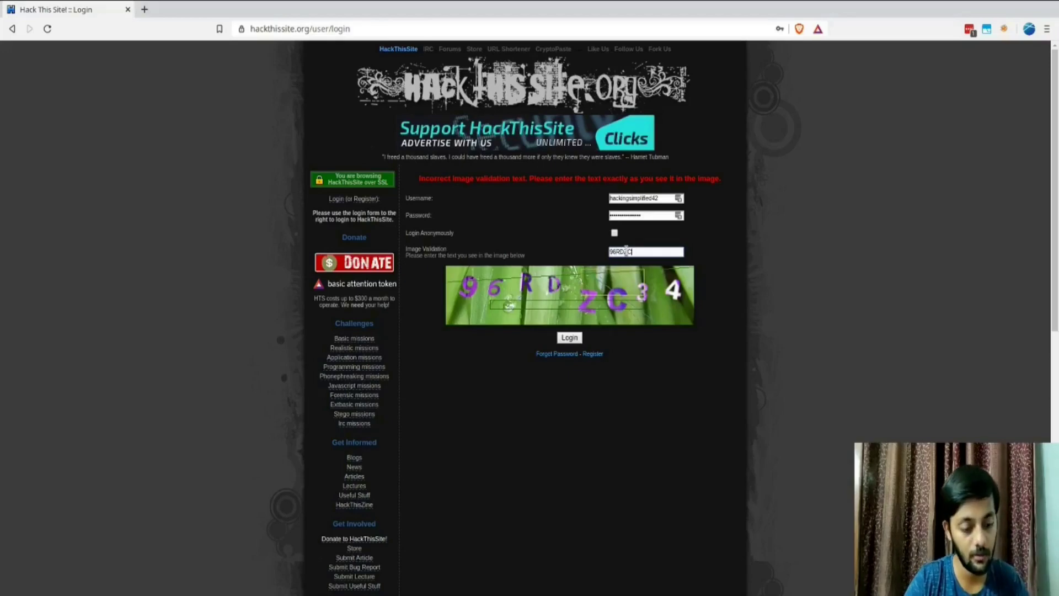
pyautogui.click(570, 338)
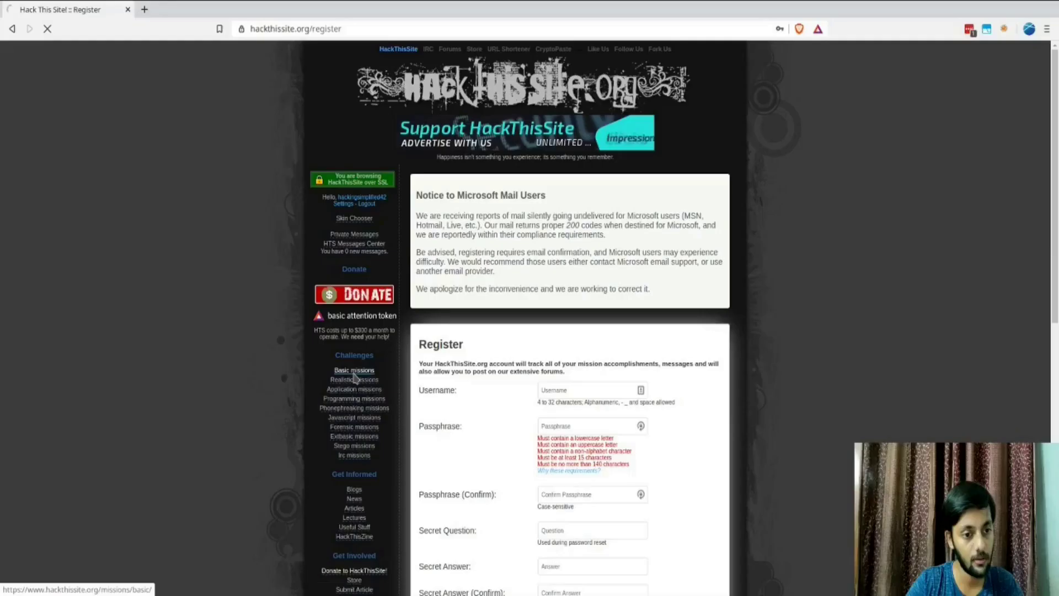
# Step: Open the Basic missions list and search Google for 'HTML' from Basic 1's requirements
pyautogui.click(314, 523)
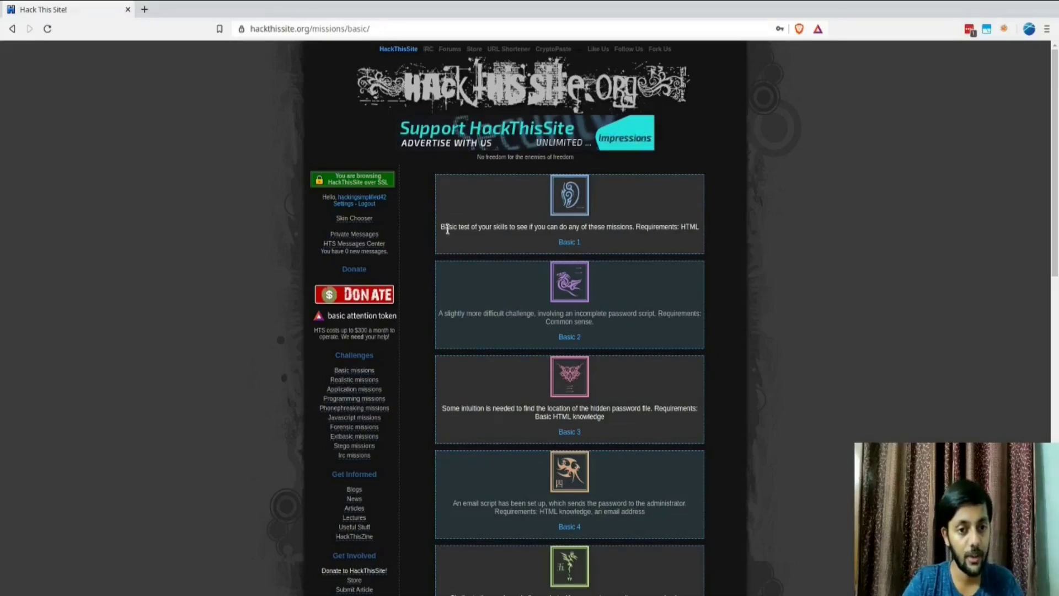
pyautogui.doubleClick(689, 227)
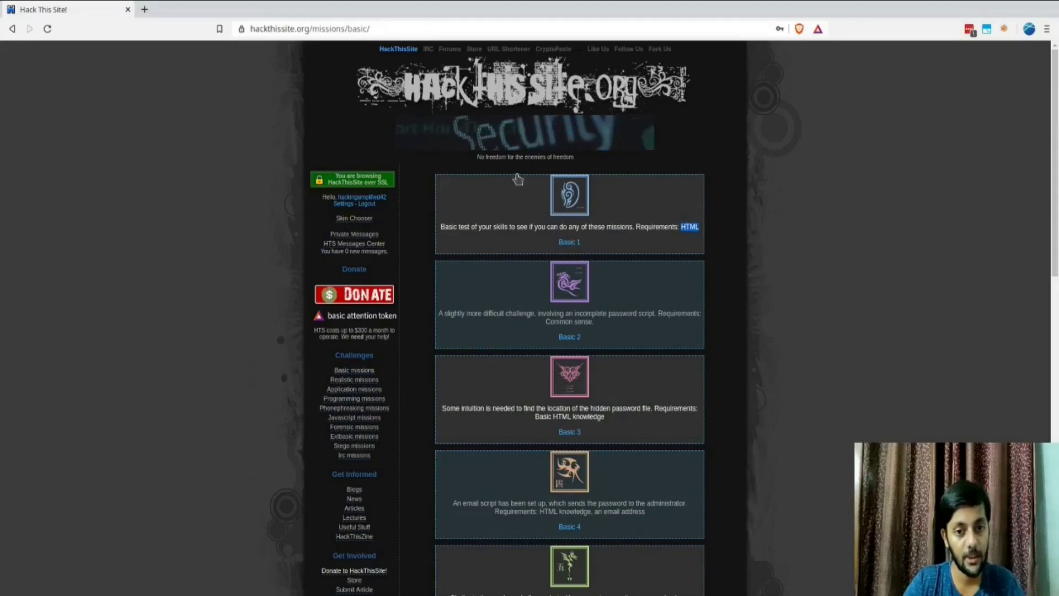
pyautogui.rightClick(689, 227)
pyautogui.click(709, 249)
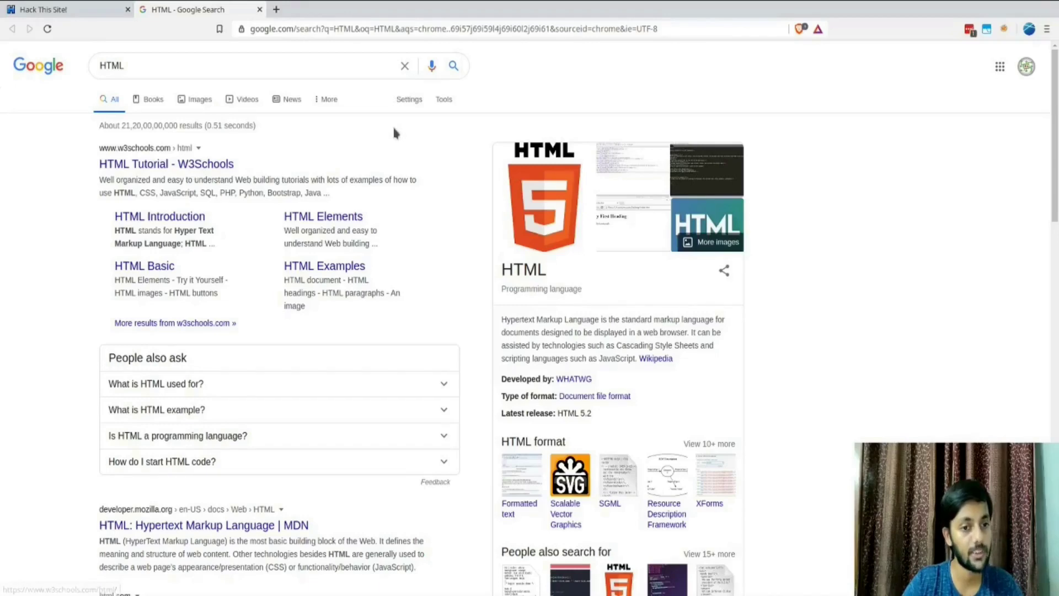
# Step: Open the W3Schools HTML tutorial and view its page source, highlighting the opening html tag
pyautogui.click(149, 165)
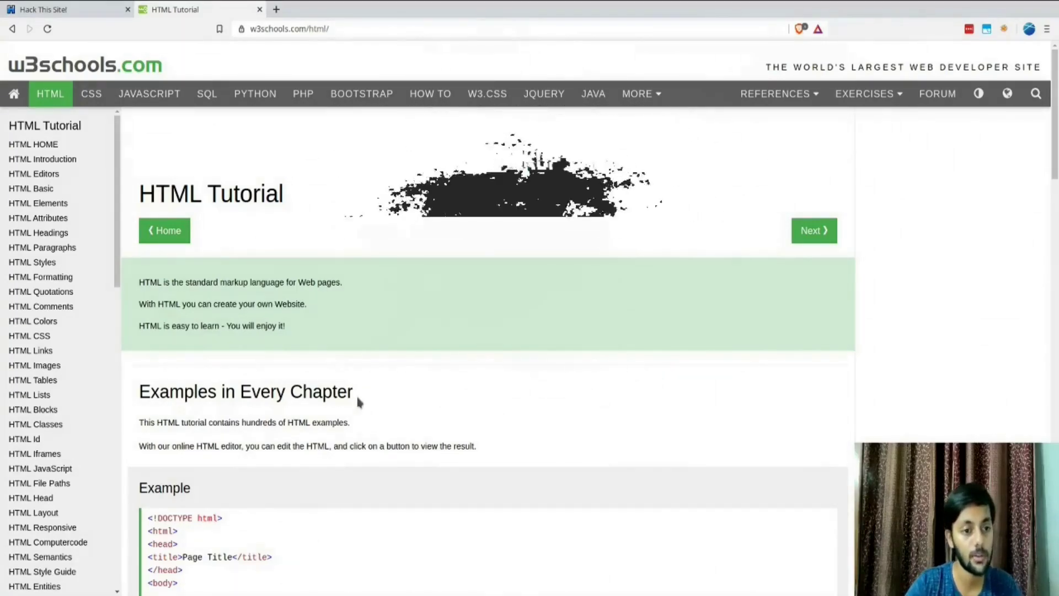
pyautogui.hotkey('ctrl', 'u')
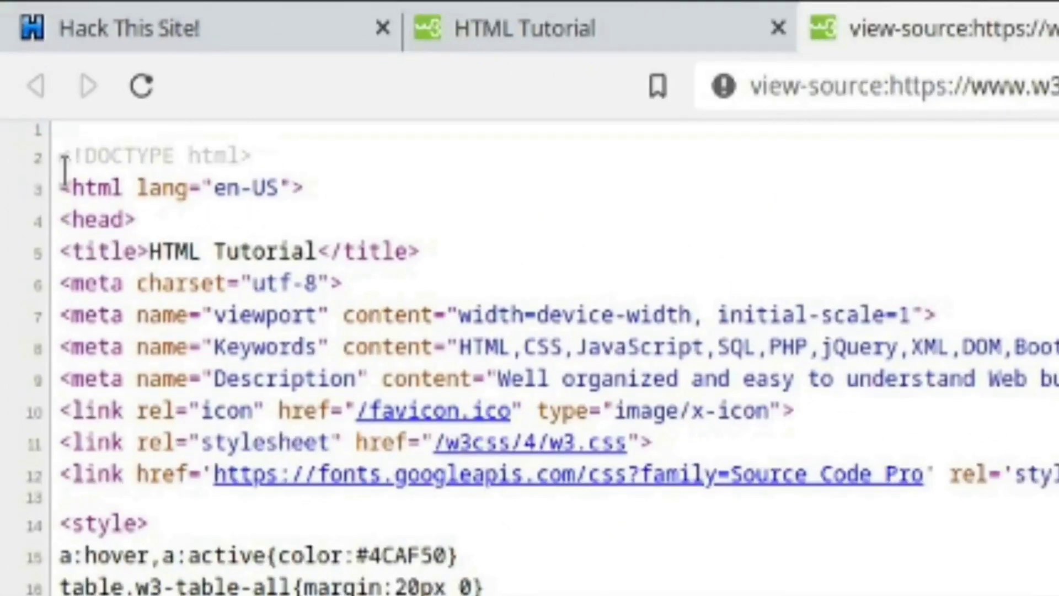
pyautogui.moveTo(64, 172); pyautogui.dragTo(133, 185)
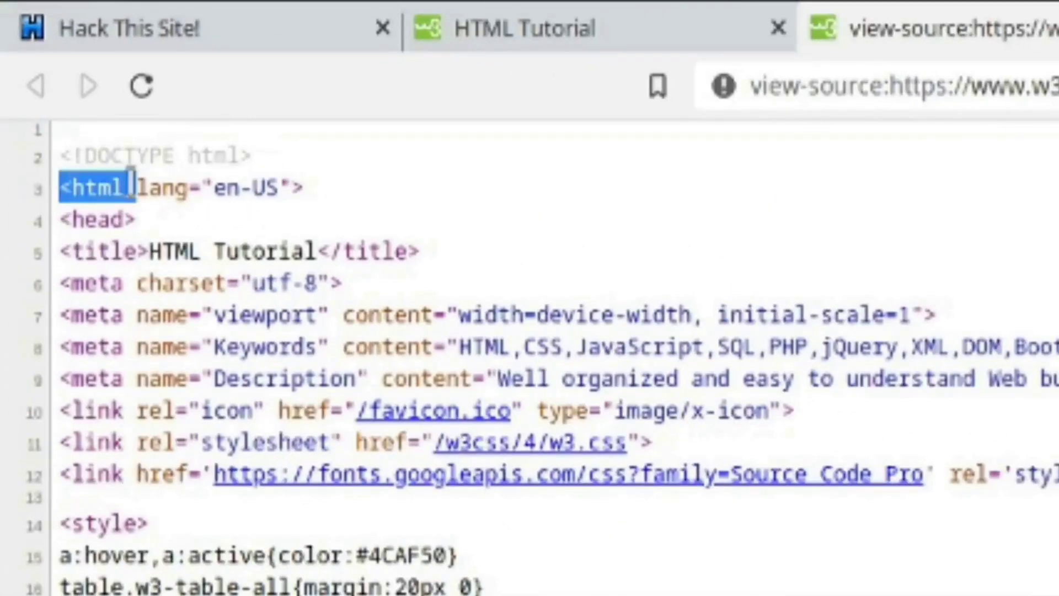
pyautogui.click(71, 147)
pyautogui.moveTo(39, 118); pyautogui.dragTo(62, 122)
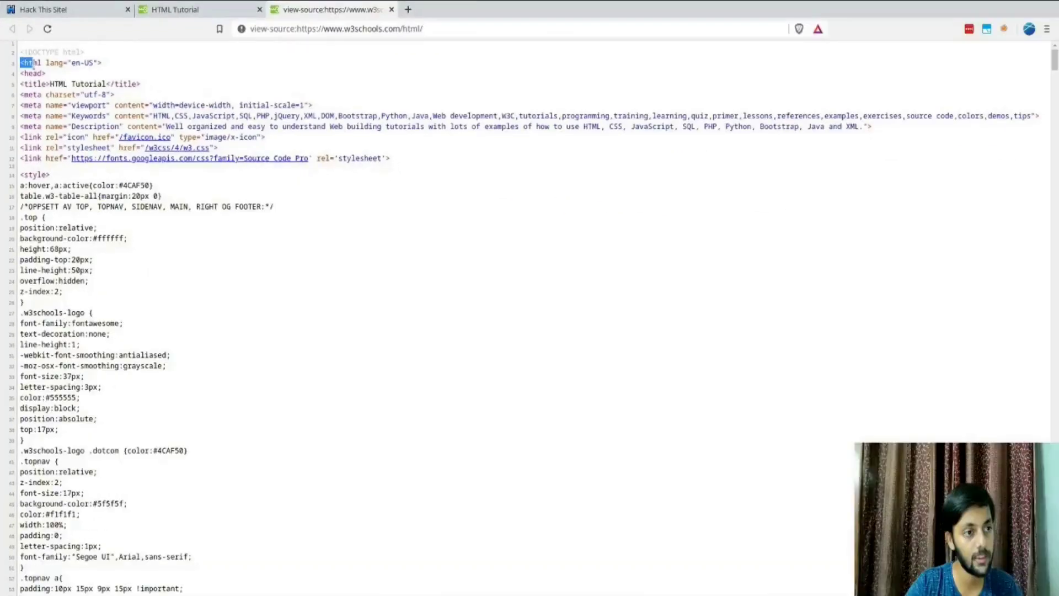
# Step: Select the closing </html> tag at the end of the source, then close the source tab
pyautogui.scroll(-10, 530, 297)
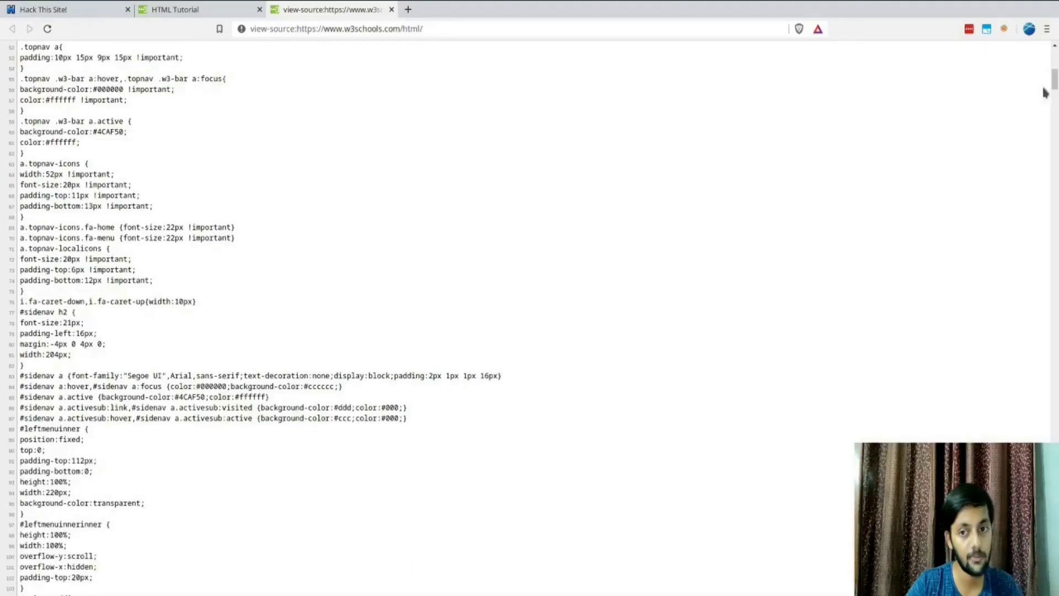
pyautogui.moveTo(1054, 88); pyautogui.dragTo(1054, 591)
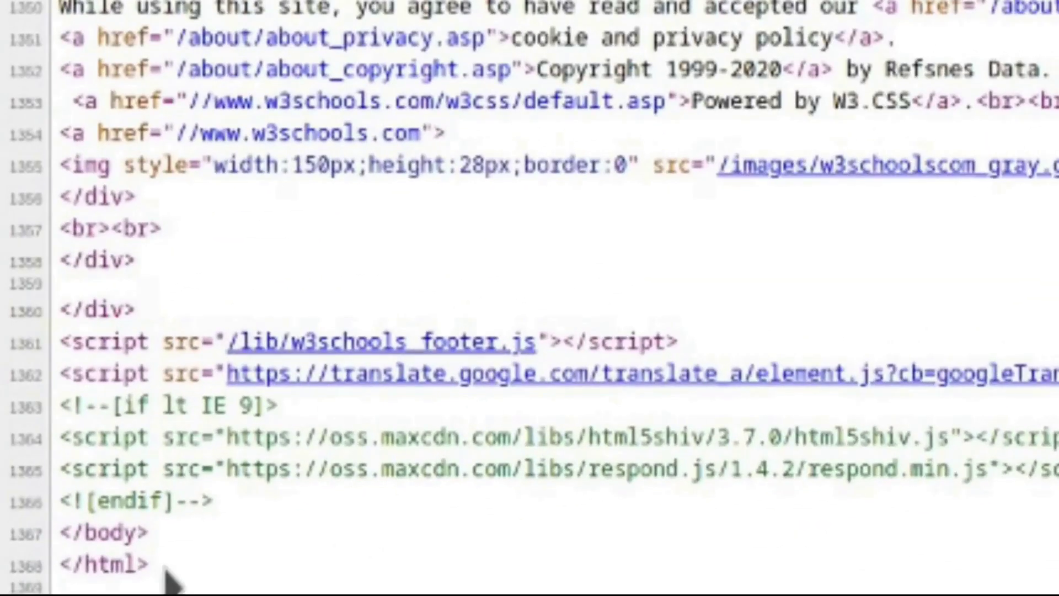
pyautogui.moveTo(131, 570); pyautogui.dragTo(53, 558)
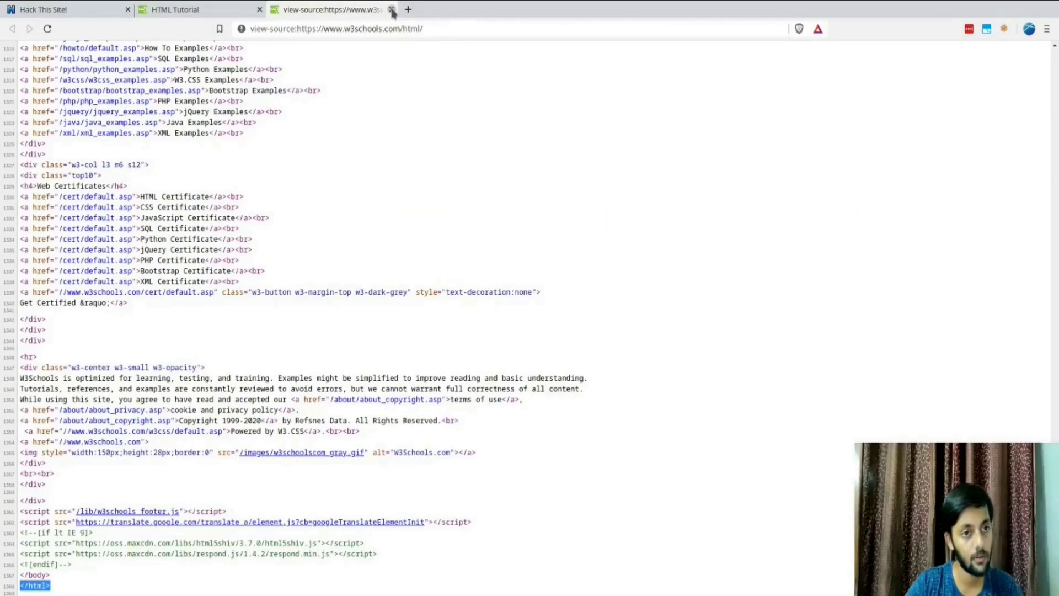
pyautogui.click(391, 10)
pyautogui.scroll(-5, 325, 268)
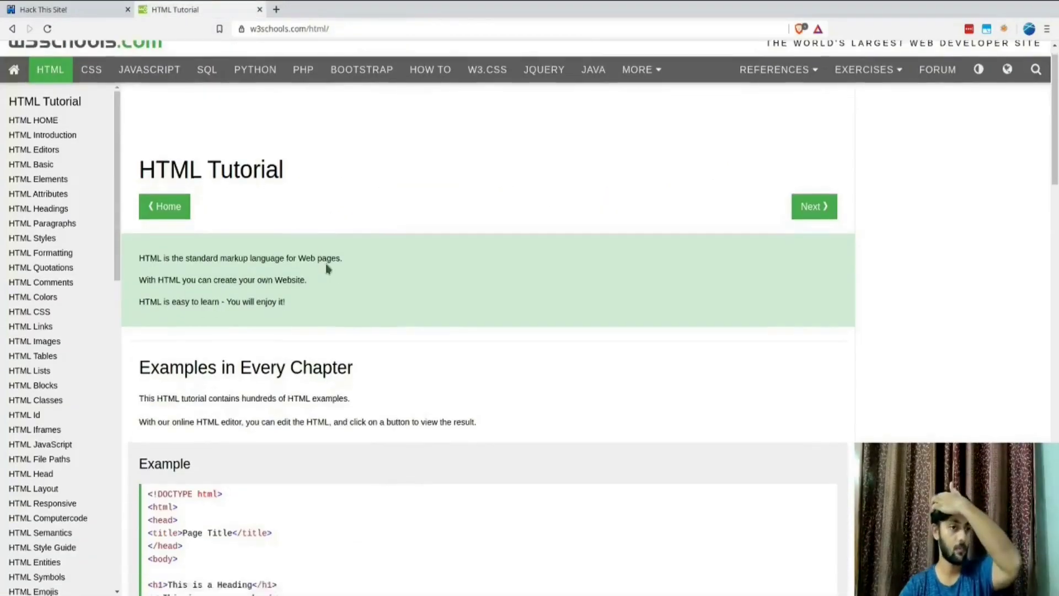
# Step: Open the tutorial's HTML example in the Try it Yourself editor
pyautogui.scroll(4, 329, 203)
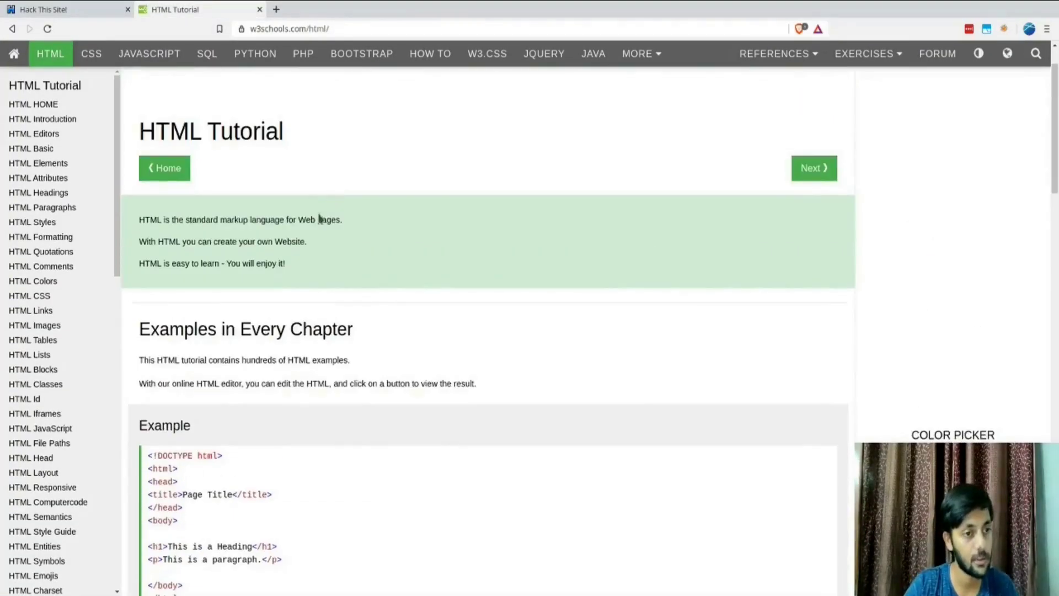
pyautogui.scroll(-4, 320, 219)
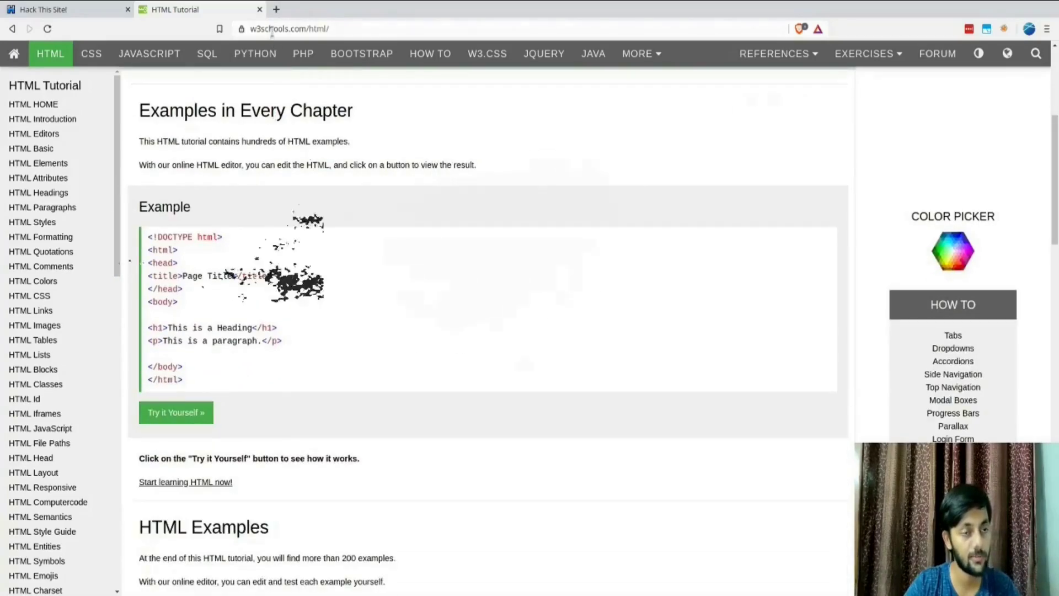
pyautogui.scroll(5, 251, 135)
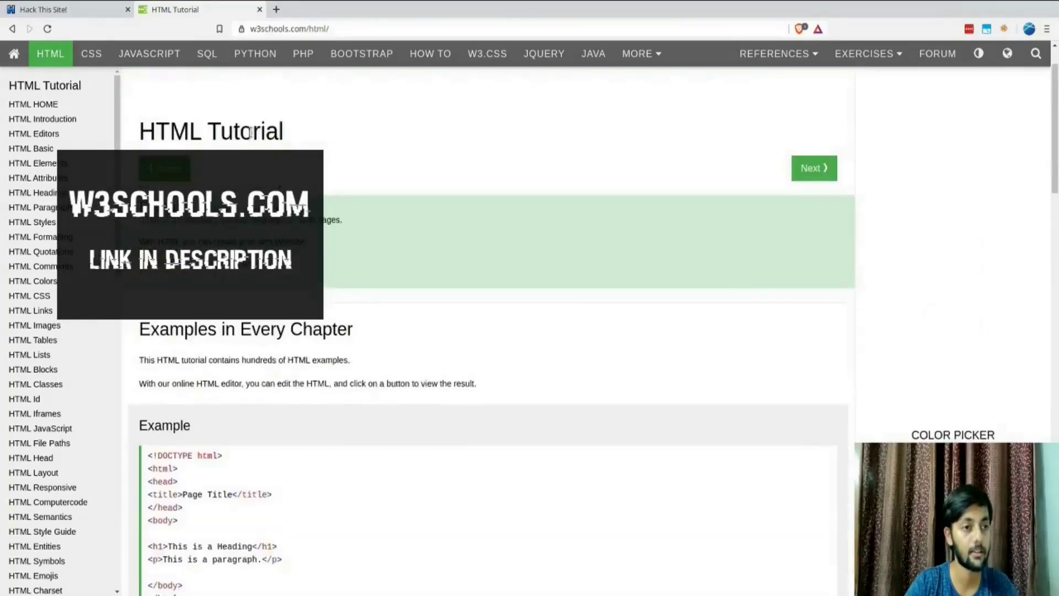
pyautogui.scroll(-5, 251, 136)
pyautogui.scroll(-2, 251, 132)
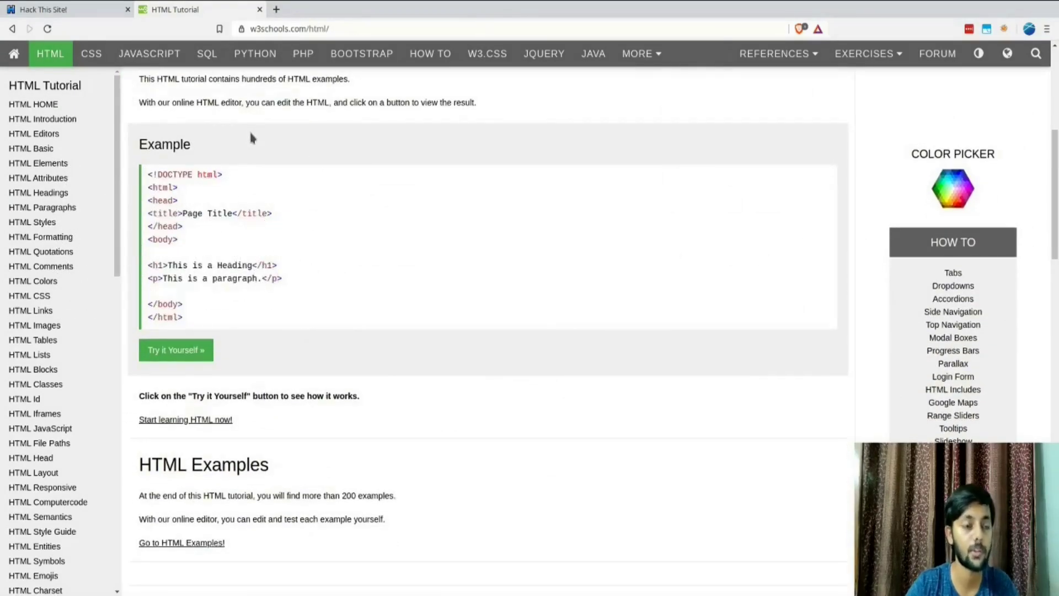
pyautogui.click(184, 347)
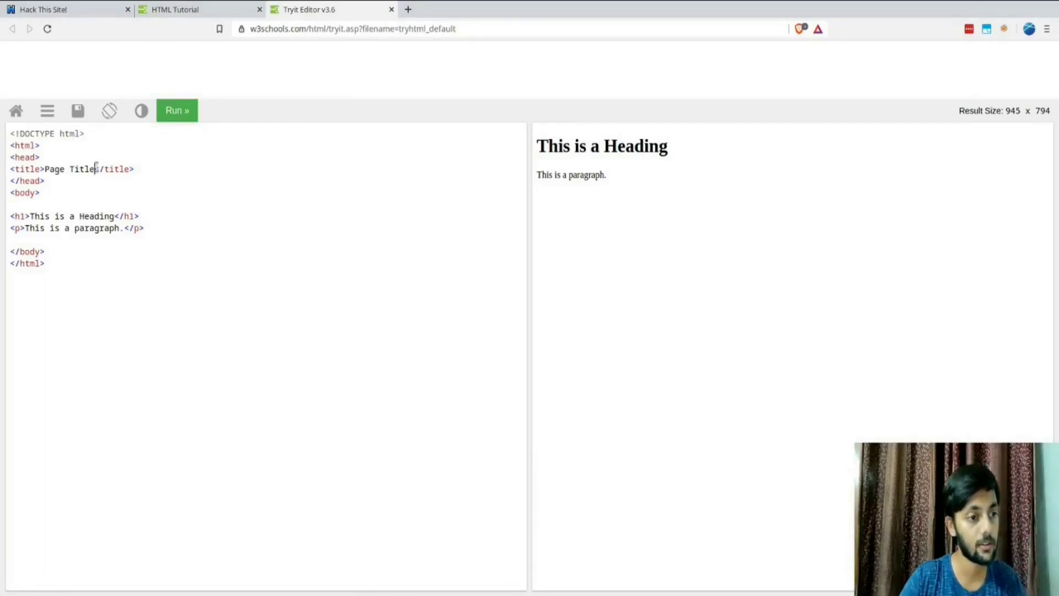
# Step: Change the heading to 'This is a Heading2', run it, and close the Tryit and tutorial tabs
pyautogui.click(164, 116)
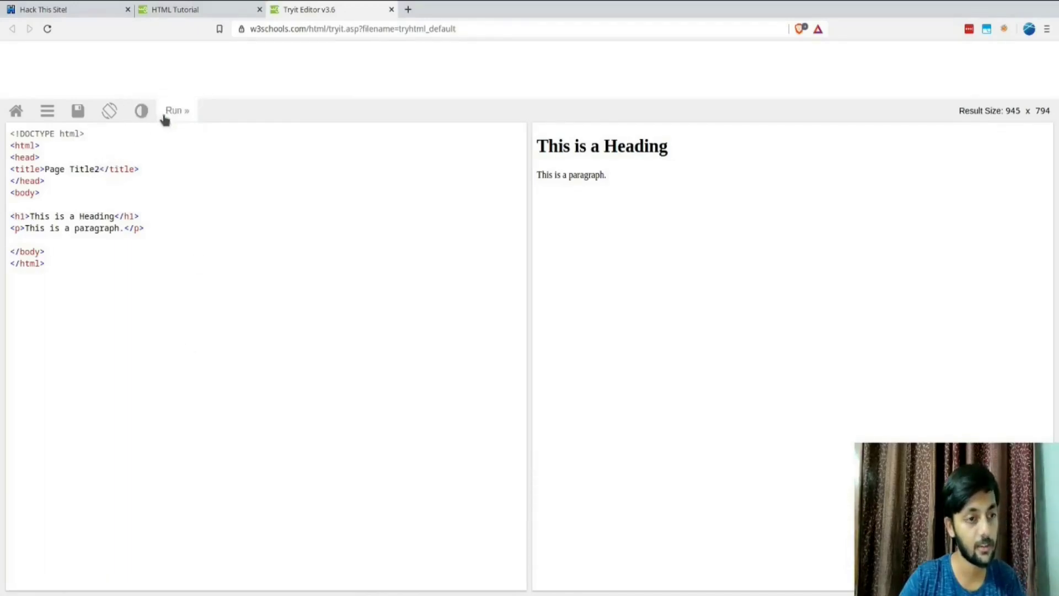
pyautogui.click(114, 216)
pyautogui.write('2')
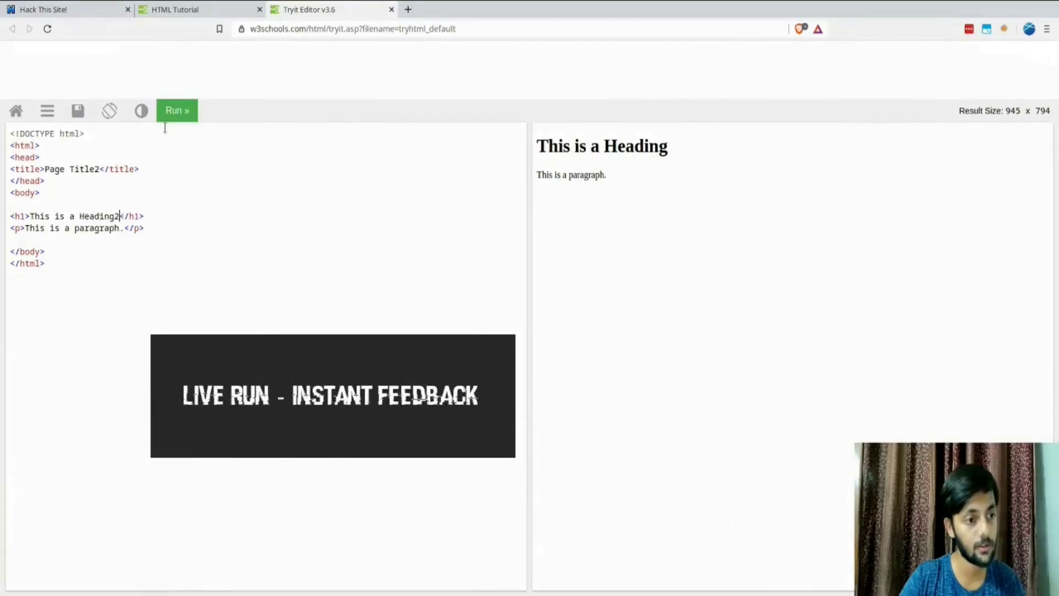
pyautogui.click(174, 111)
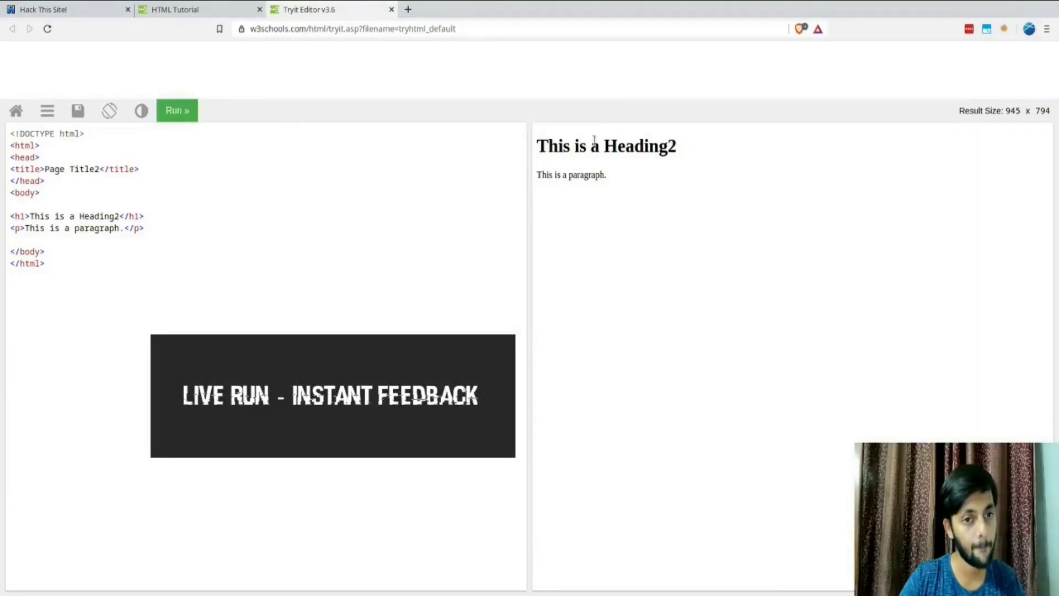
pyautogui.moveTo(593, 139); pyautogui.dragTo(684, 154)
pyautogui.hotkey('ctrl', 'w')
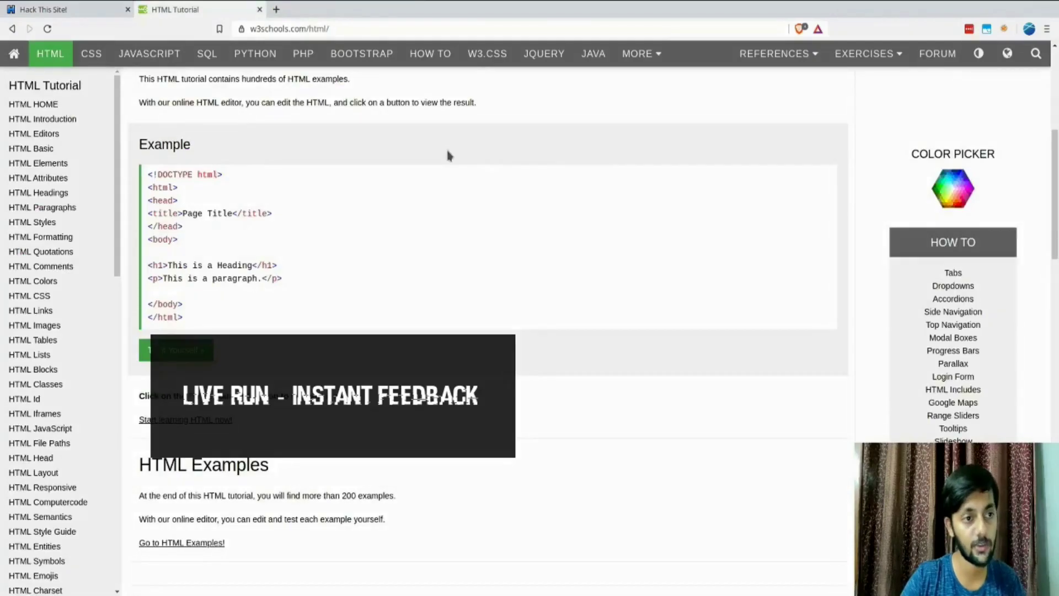
pyautogui.hotkey('ctrl', 'w')
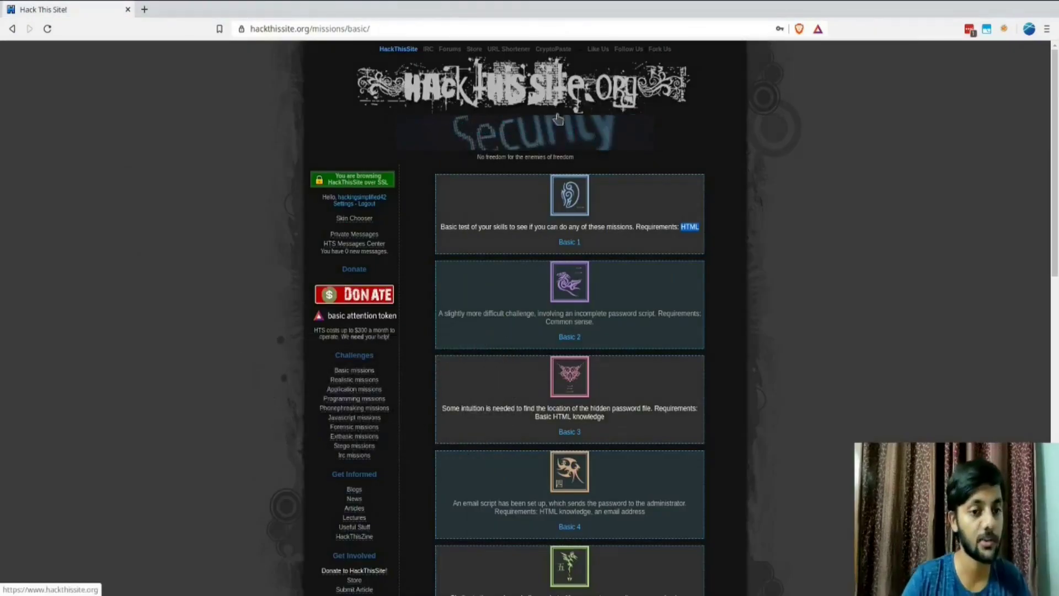
# Step: Open Basic mission 1, zoom in, and read through its description and help line
pyautogui.click(571, 242)
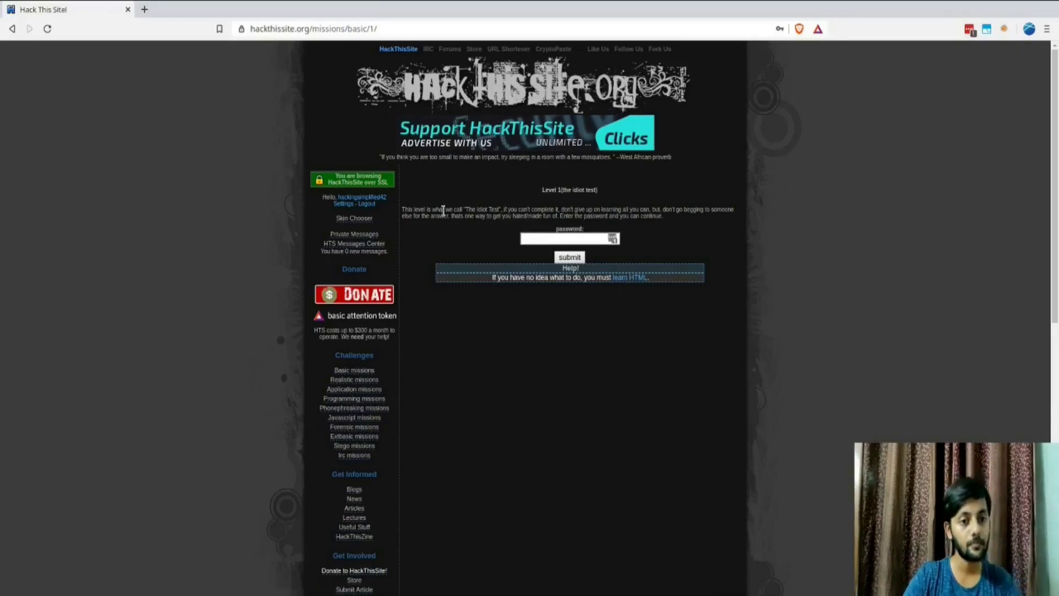
pyautogui.hotkey('ctrl', '+')
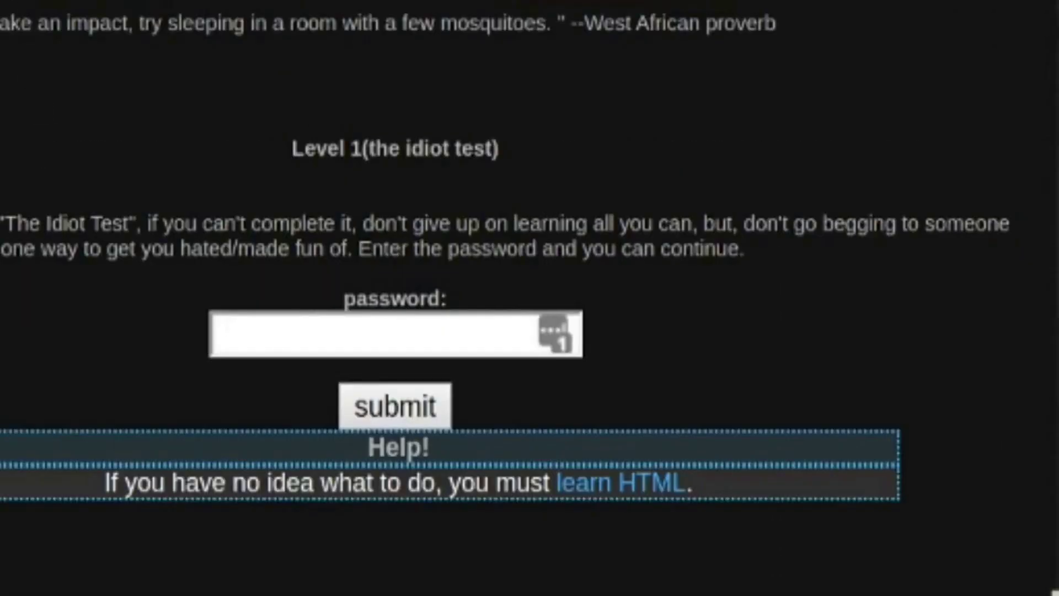
pyautogui.doubleClick(24, 220)
pyautogui.click(61, 215)
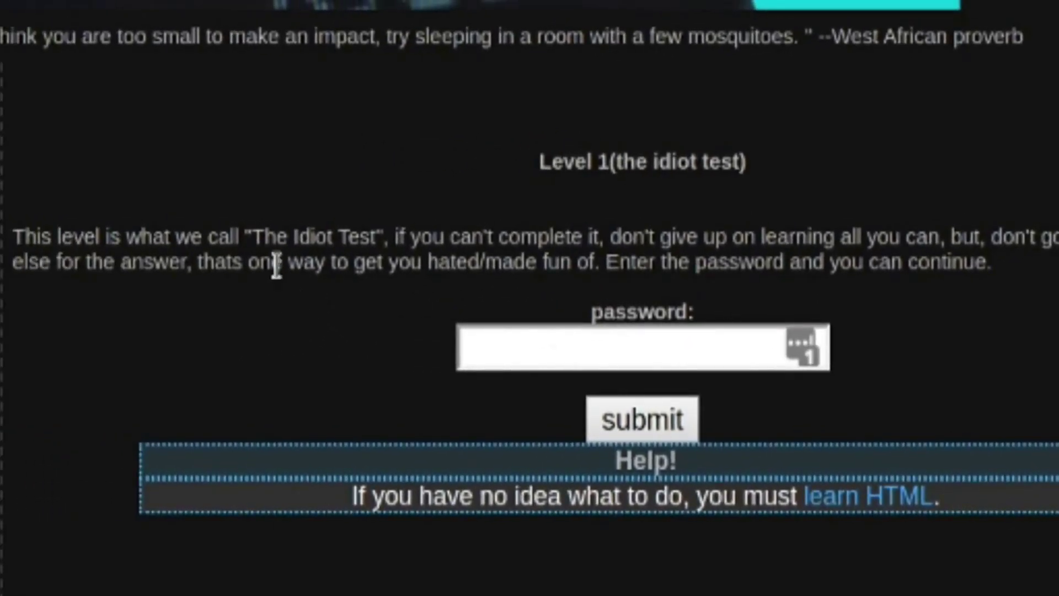
pyautogui.moveTo(172, 256); pyautogui.dragTo(403, 257)
pyautogui.doubleClick(803, 262)
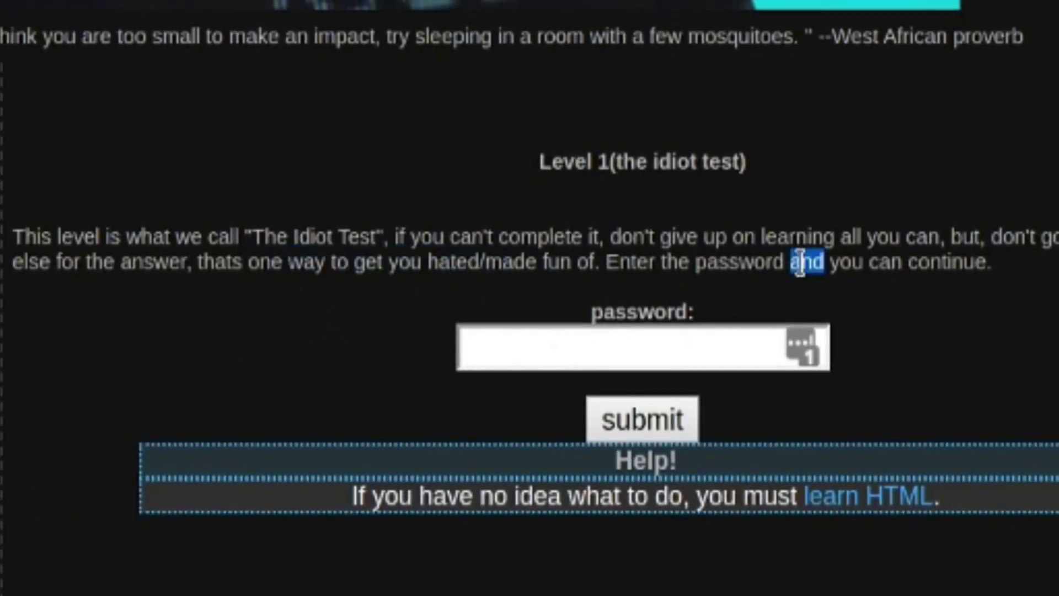
pyautogui.doubleClick(912, 262)
pyautogui.moveTo(624, 497); pyautogui.dragTo(708, 499)
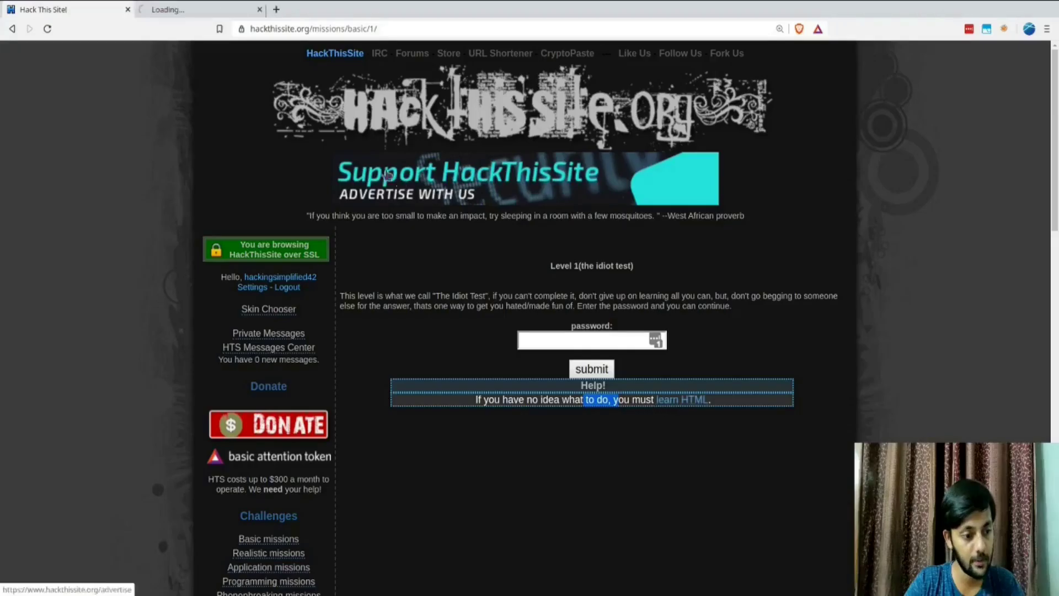
# Step: Check the learn HTML help link, close it, and view the mission page's HTML source
pyautogui.click(821, 499)
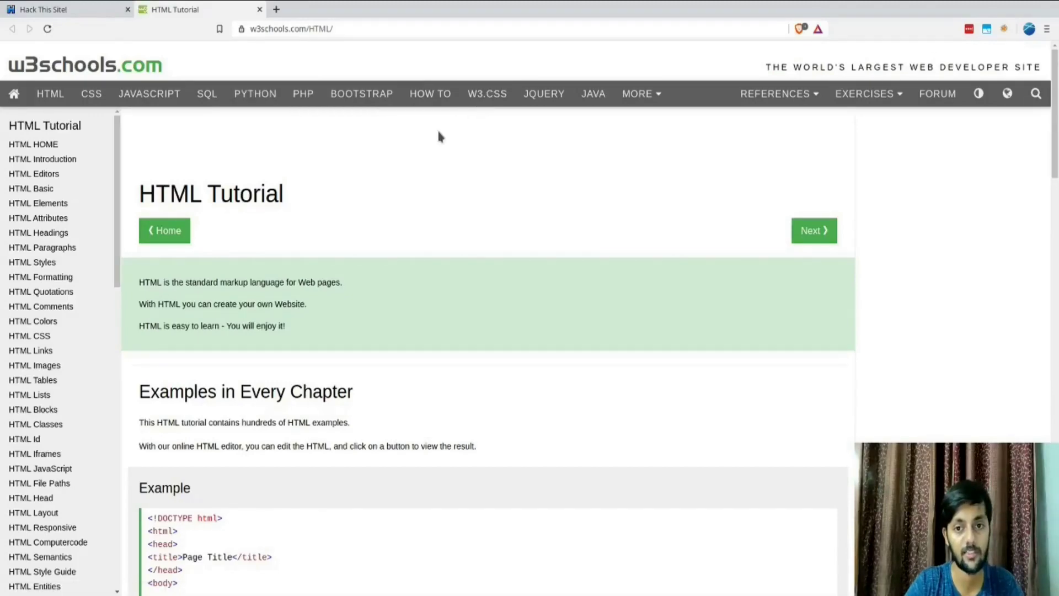
pyautogui.hotkey('ctrl', 'w')
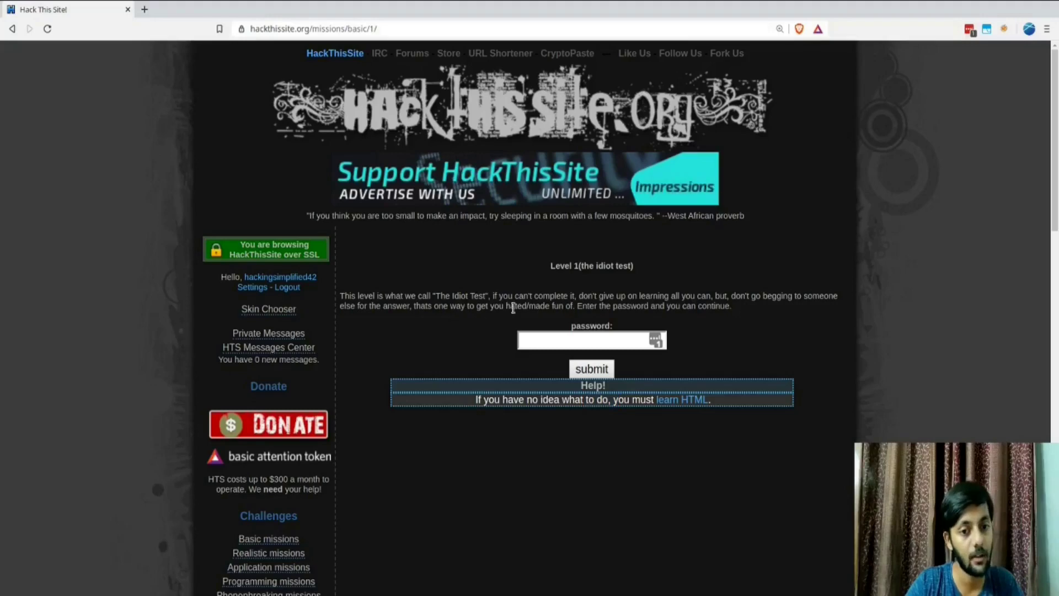
pyautogui.moveTo(508, 304); pyautogui.dragTo(577, 291)
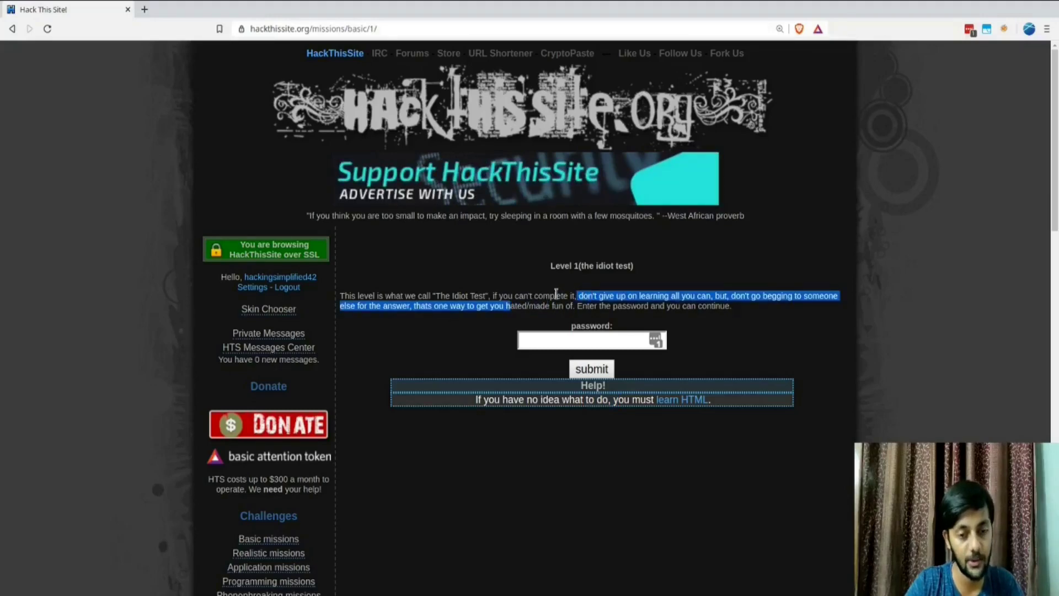
pyautogui.click(556, 293)
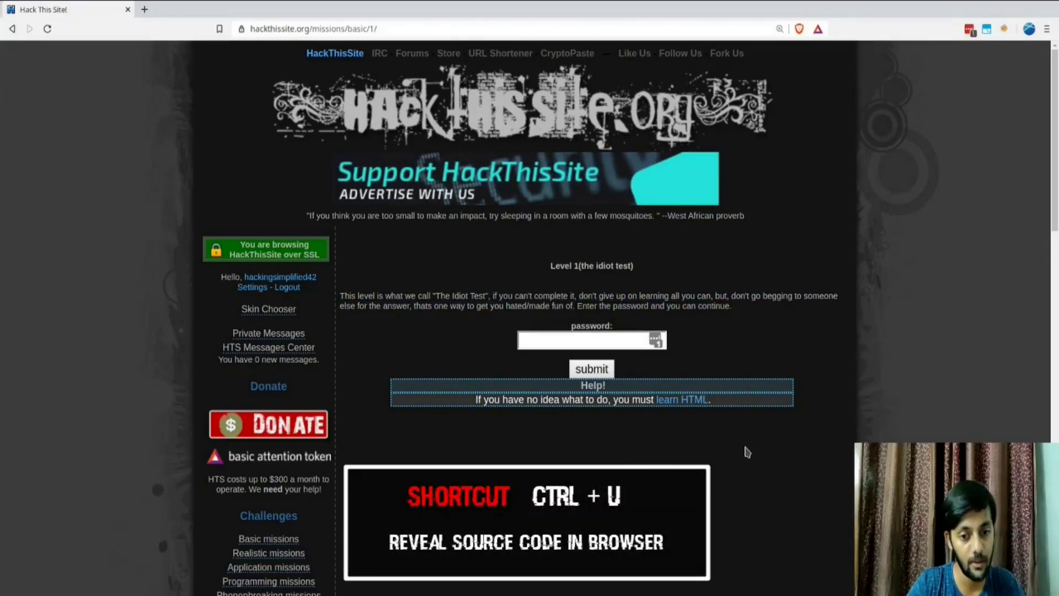
pyautogui.hotkey('ctrl', 'u')
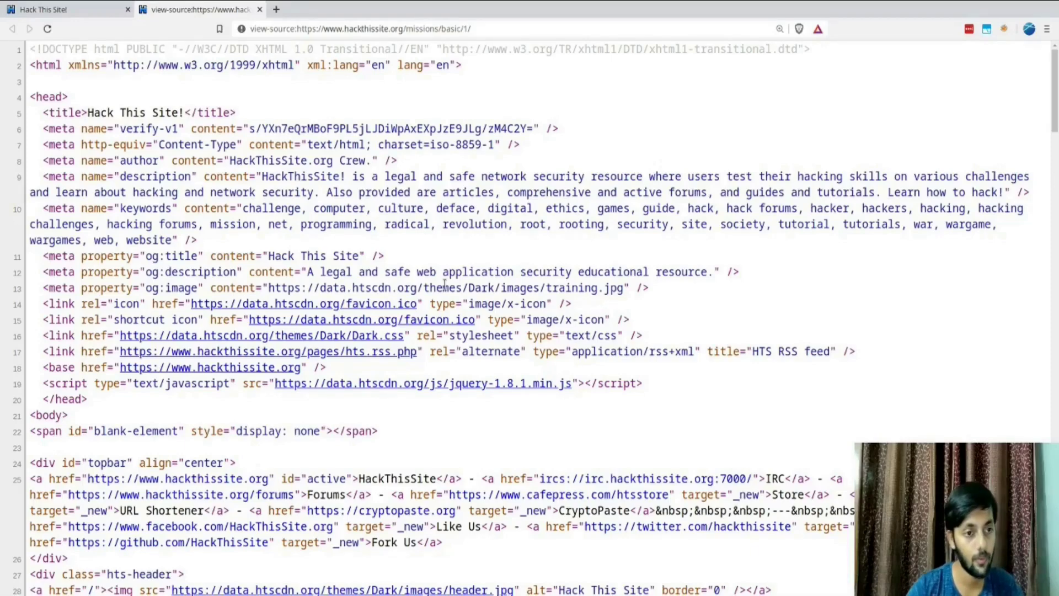
# Step: Shrink the page source view to 125% and scroll through its markup
pyautogui.hotkey('ctrl', '-')
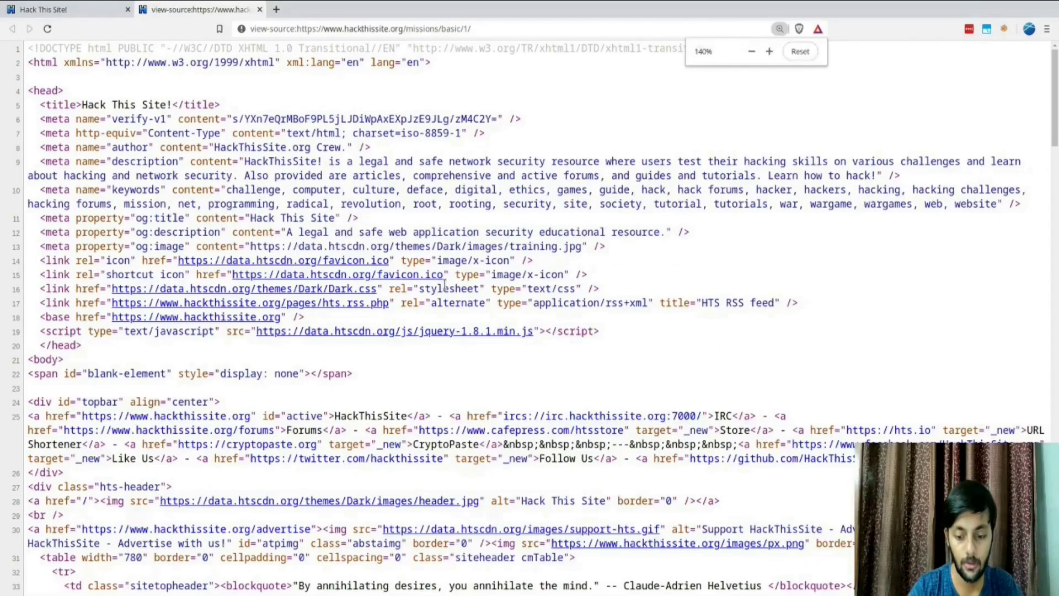
pyautogui.hotkey('ctrl', '-')
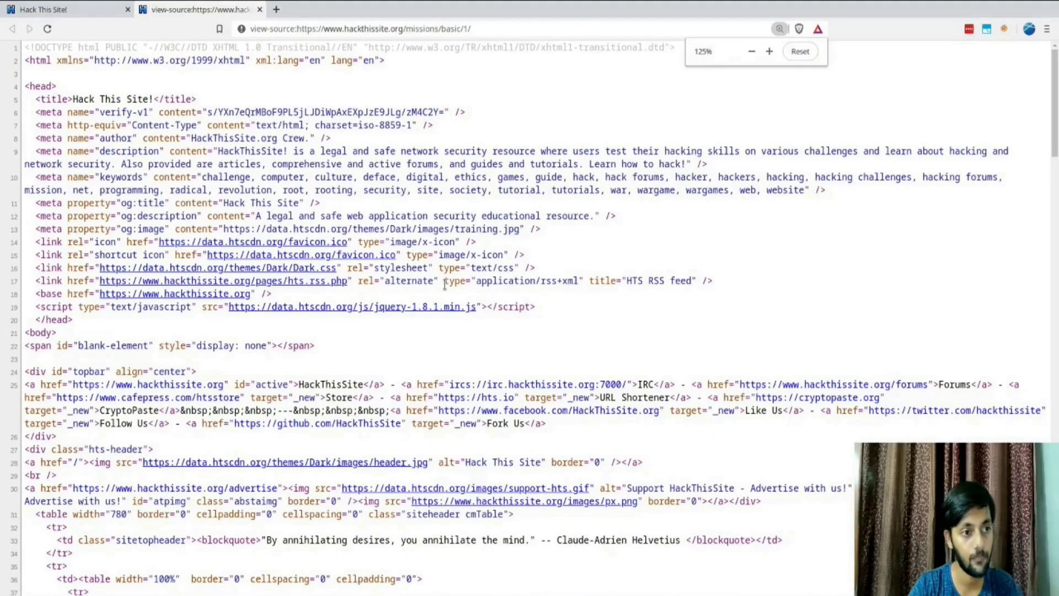
pyautogui.scroll(-6, 396, 227)
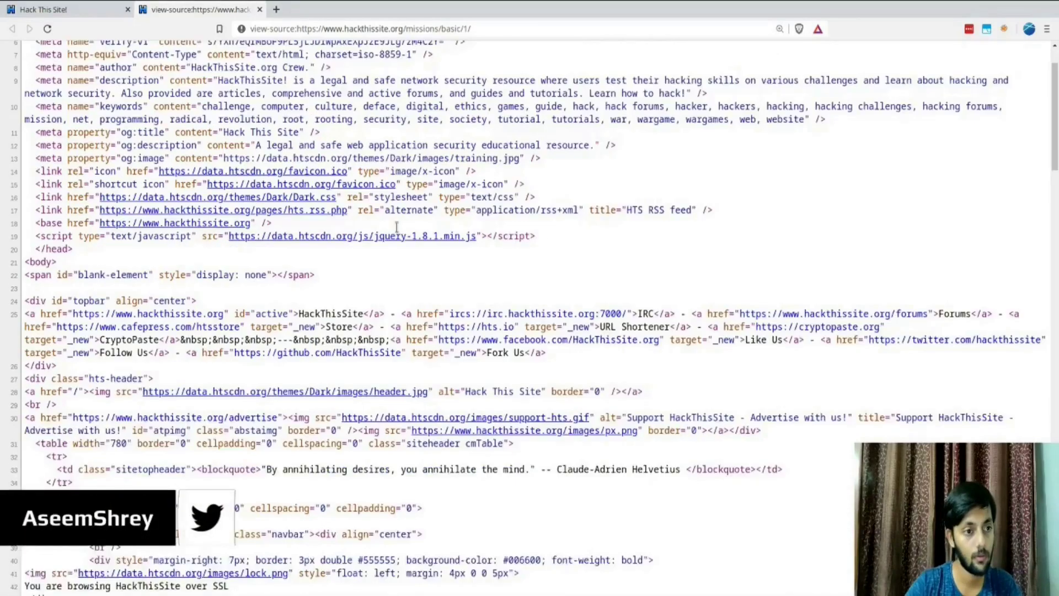
pyautogui.scroll(-10, 396, 227)
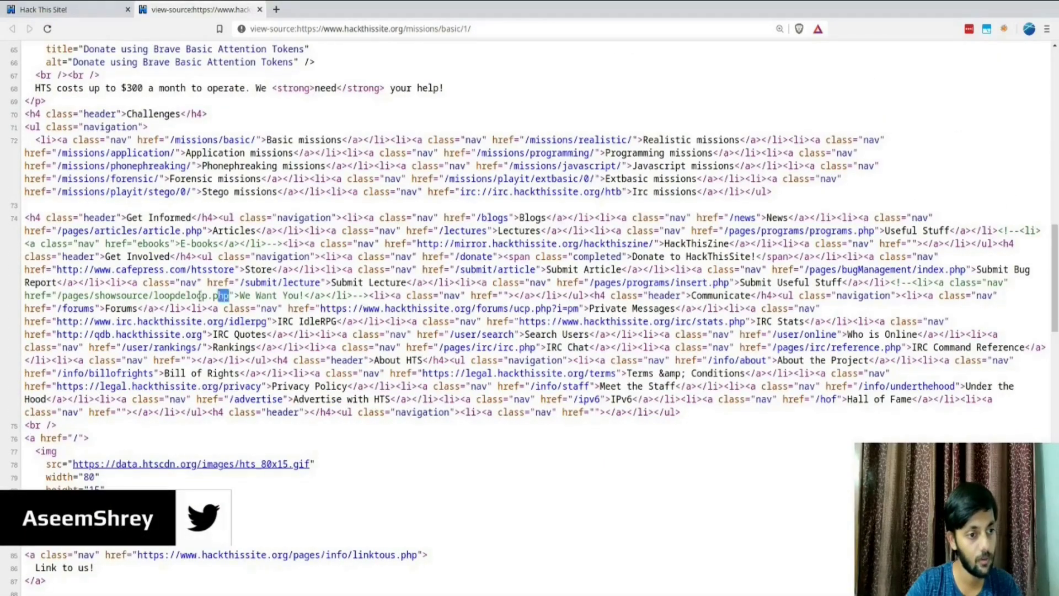
pyautogui.moveTo(199, 296); pyautogui.dragTo(67, 296)
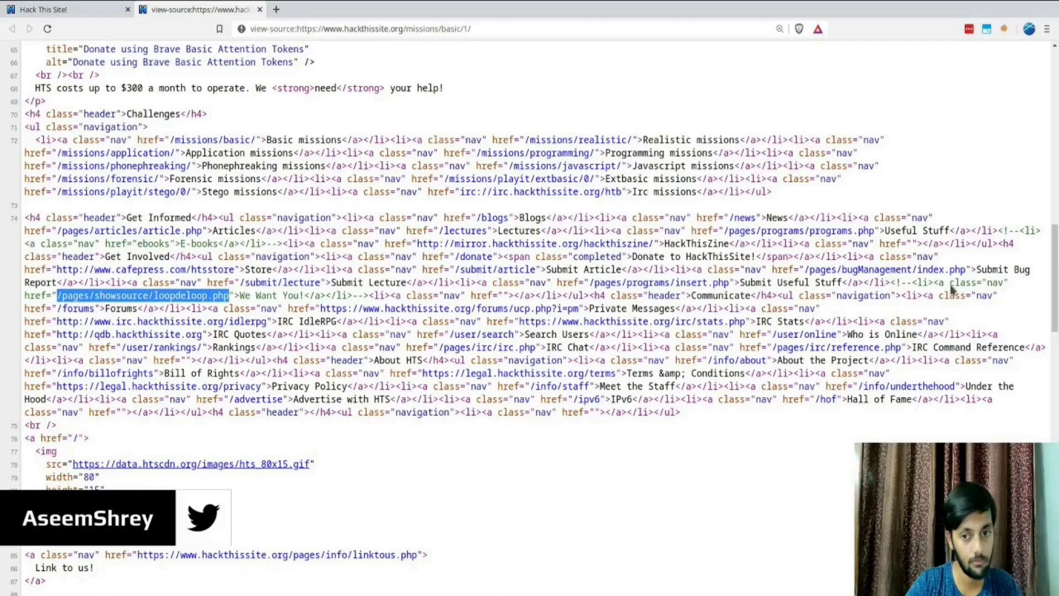
pyautogui.doubleClick(995, 283)
pyautogui.scroll(-3, 466, 345)
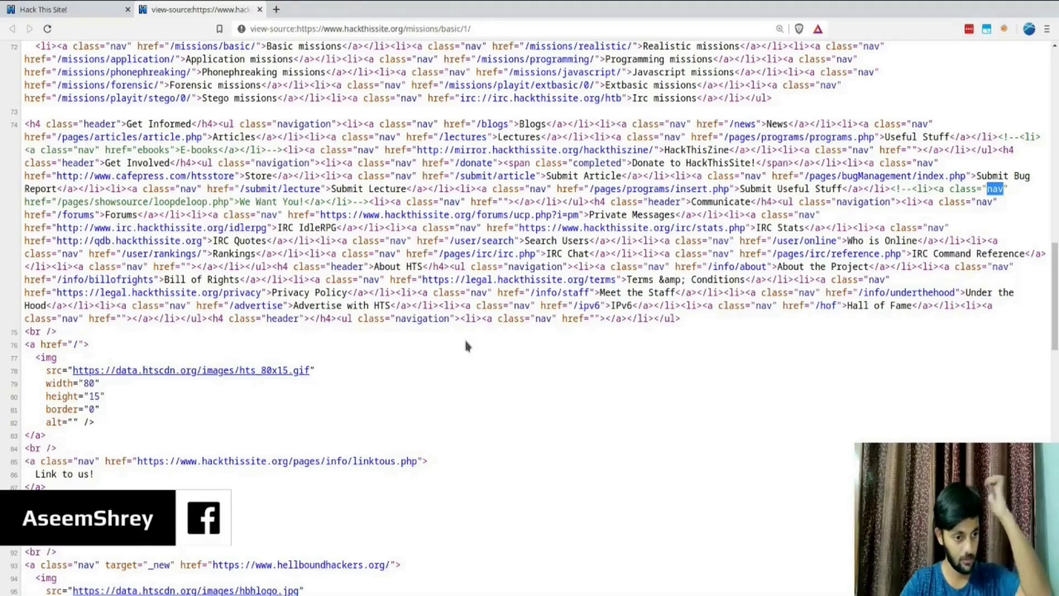
# Step: Find 'password' in the source and compare it with the mission page's password label
pyautogui.hotkey('ctrl', 'f')
pyautogui.write('password')
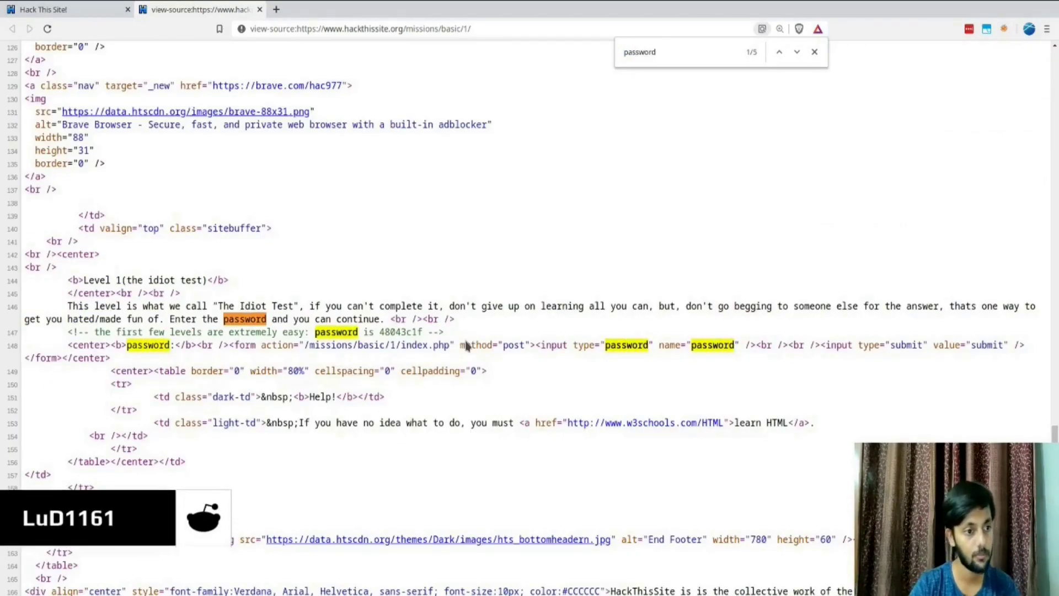
pyautogui.hotkey('ctrl', 'Tab')
pyautogui.doubleClick(581, 277)
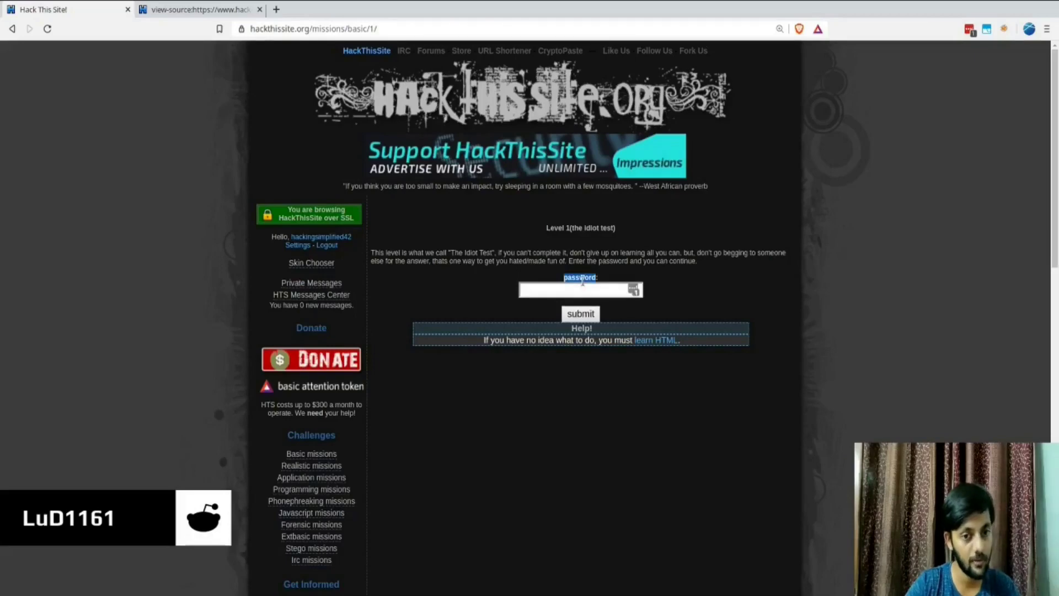
pyautogui.hotkey('ctrl', 'Tab')
# Step: Examine the password comment on line 147 and search Google for its <!-- opener
pyautogui.moveTo(120, 332); pyautogui.dragTo(296, 331)
pyautogui.click(295, 332)
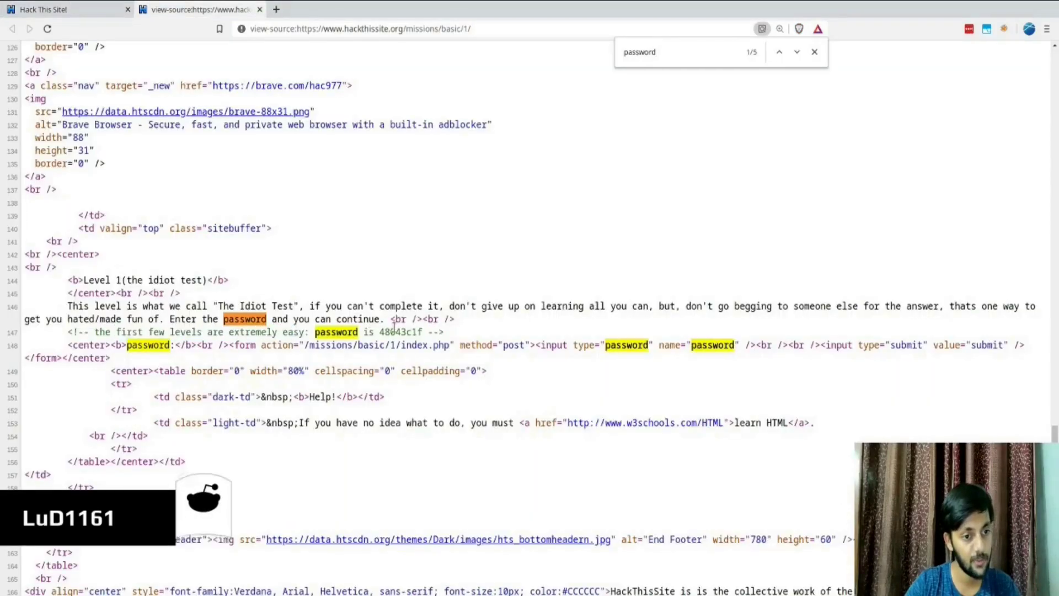
pyautogui.doubleClick(393, 331)
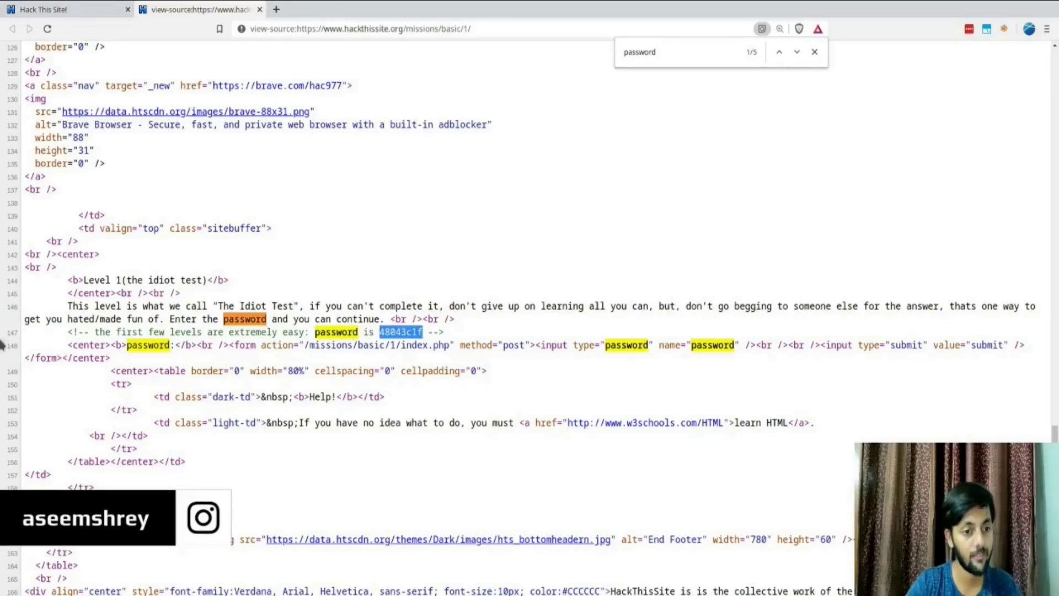
pyautogui.moveTo(66, 333); pyautogui.dragTo(444, 332)
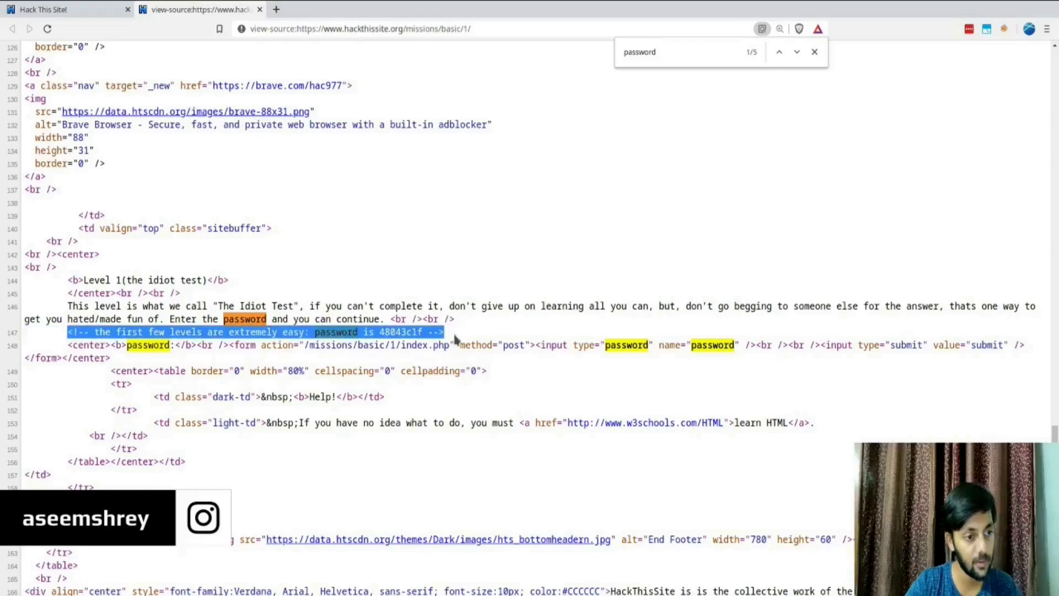
pyautogui.click(448, 338)
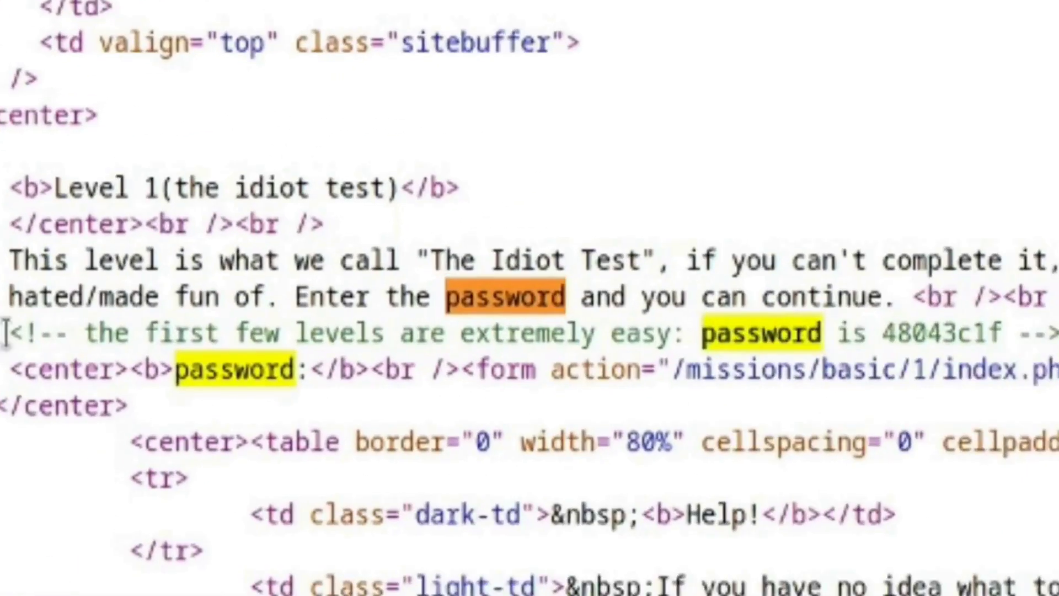
pyautogui.moveTo(10, 333); pyautogui.dragTo(67, 333)
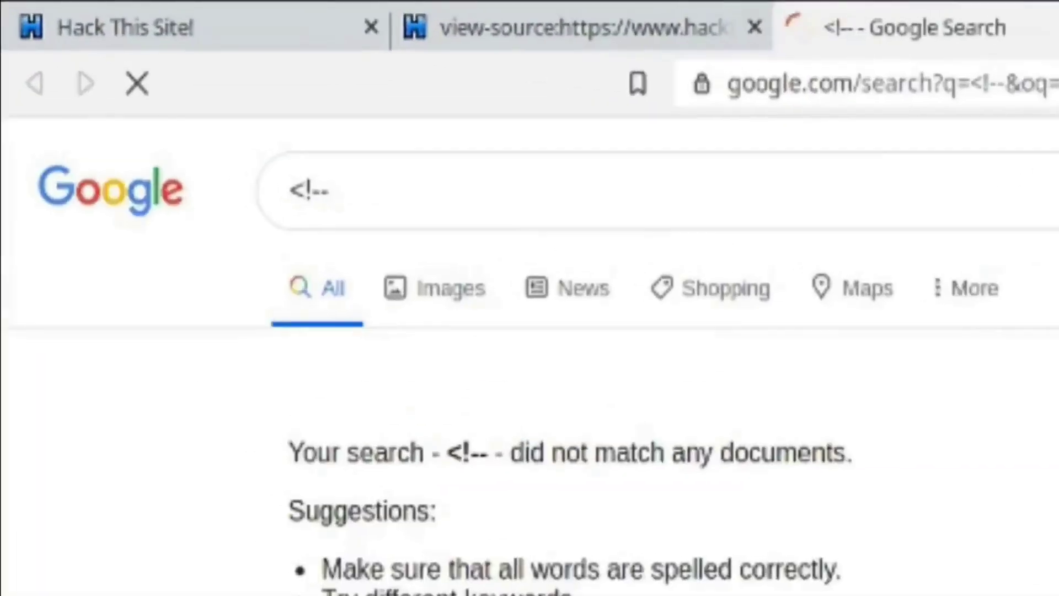
pyautogui.click(454, 183)
# Step: Search Google for 'HTML <!--'
pyautogui.press('Home')
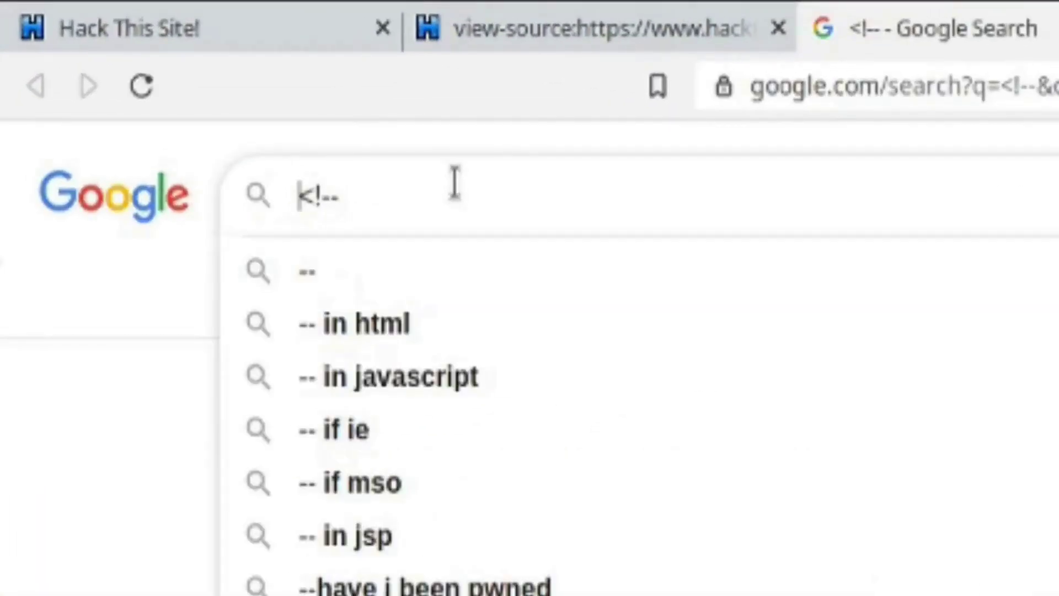
pyautogui.write('HTML')
pyautogui.press('Return')
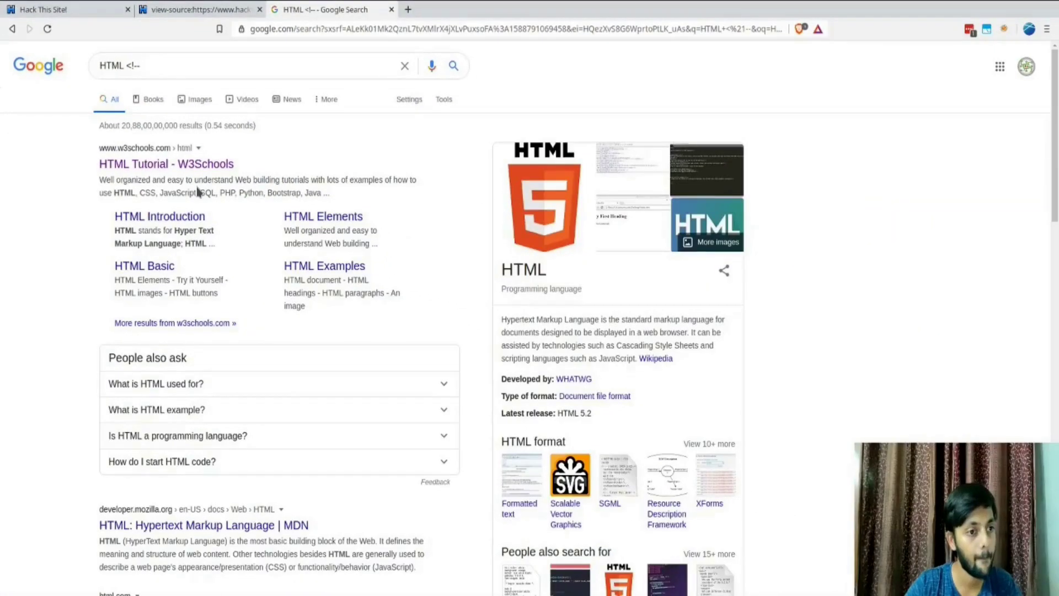
pyautogui.scroll(-6, 223, 181)
pyautogui.scroll(6, 225, 176)
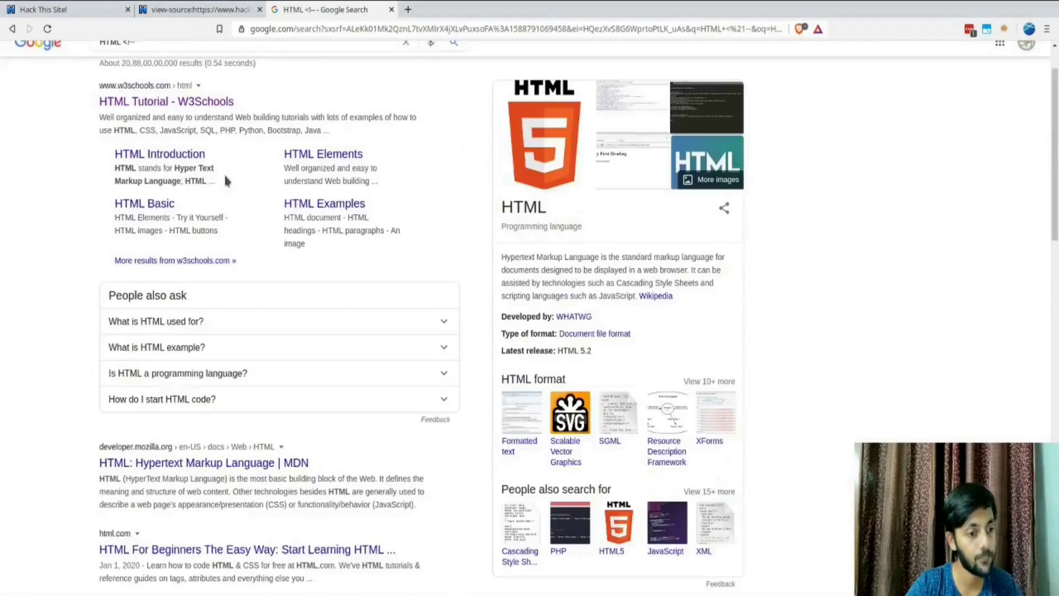
pyautogui.click(171, 66)
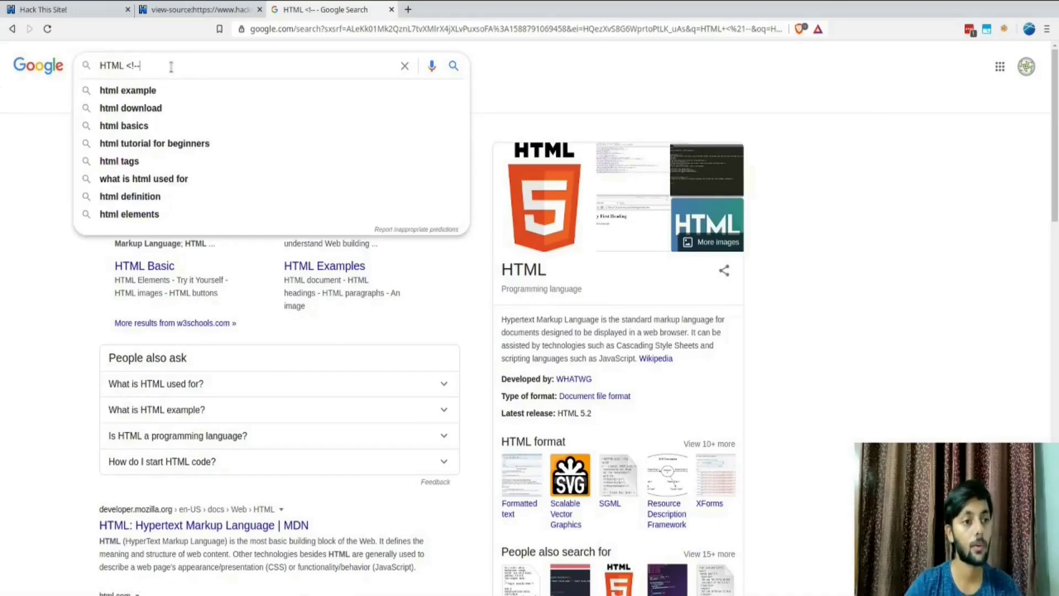
# Step: Refine the search to 'HTML comment tags' and open the W3Schools comment tag page
pyautogui.hotkey('ctrl', 'shift', 'Tab')
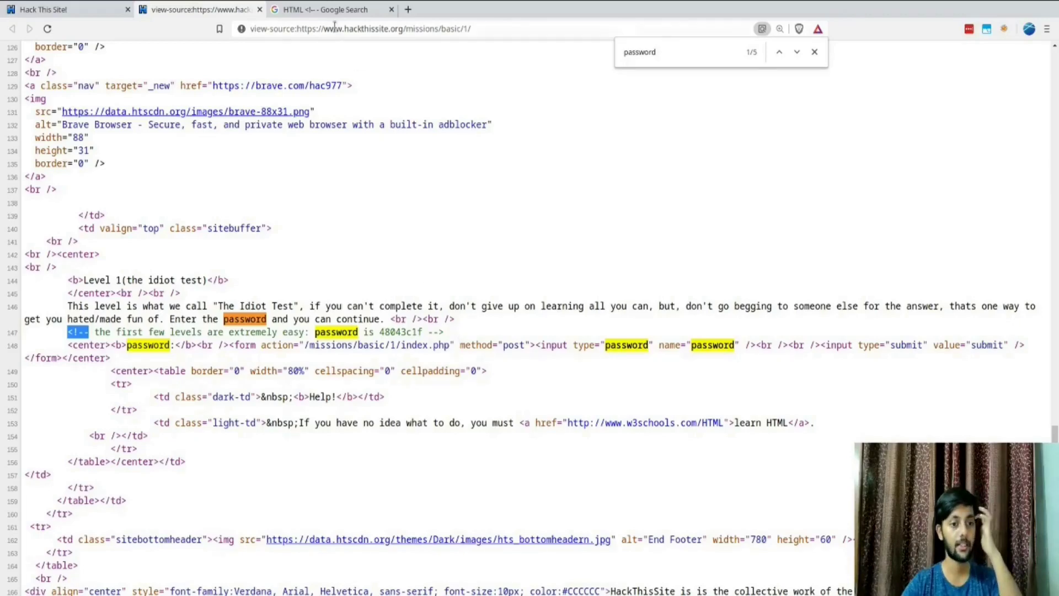
pyautogui.click(324, 11)
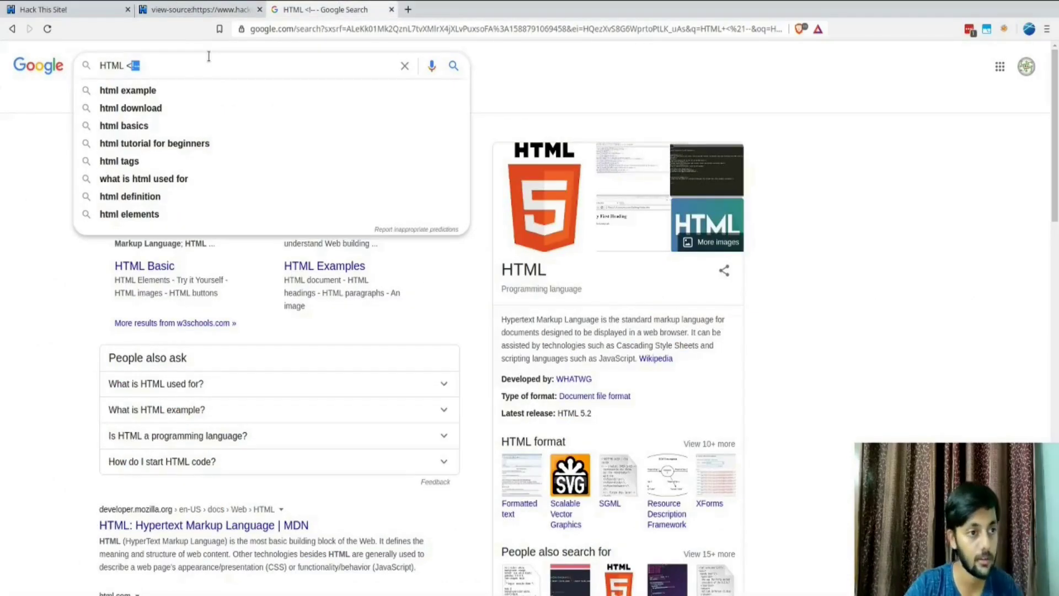
pyautogui.write('comment ')
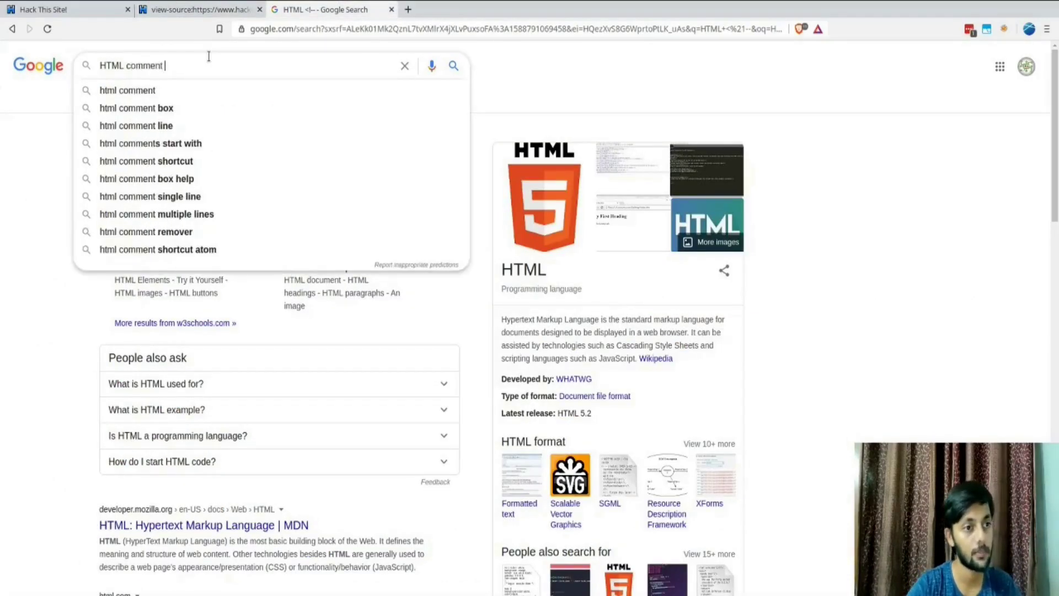
pyautogui.write('tags')
pyautogui.press('Return')
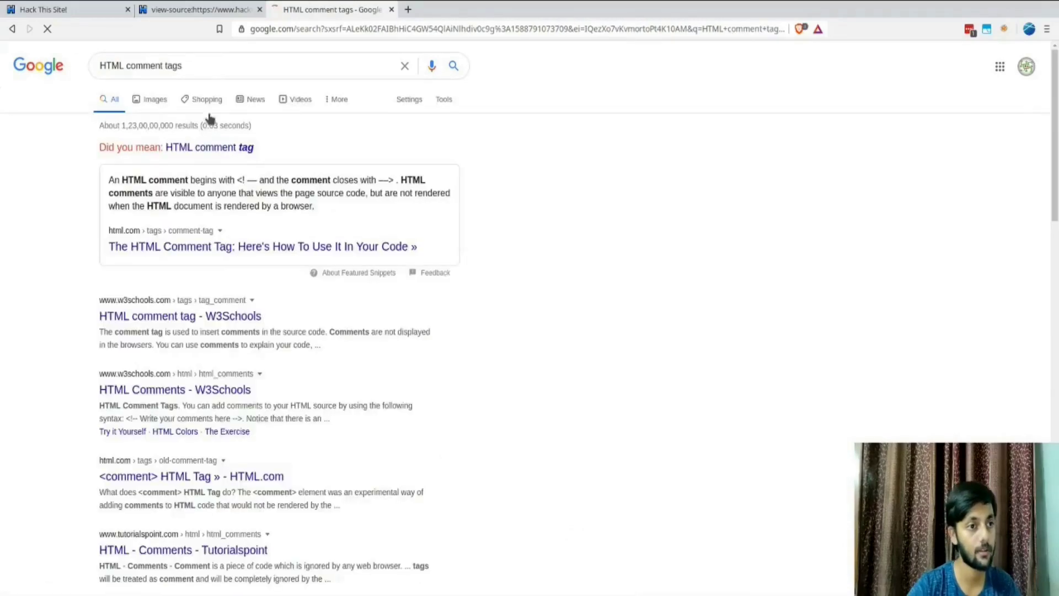
pyautogui.click(217, 183)
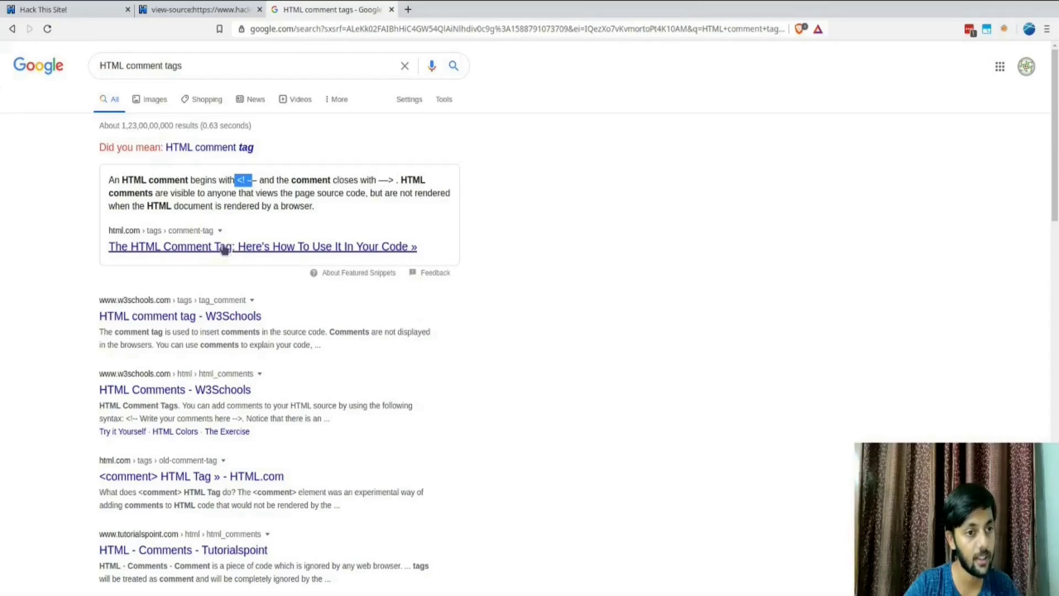
pyautogui.click(196, 320)
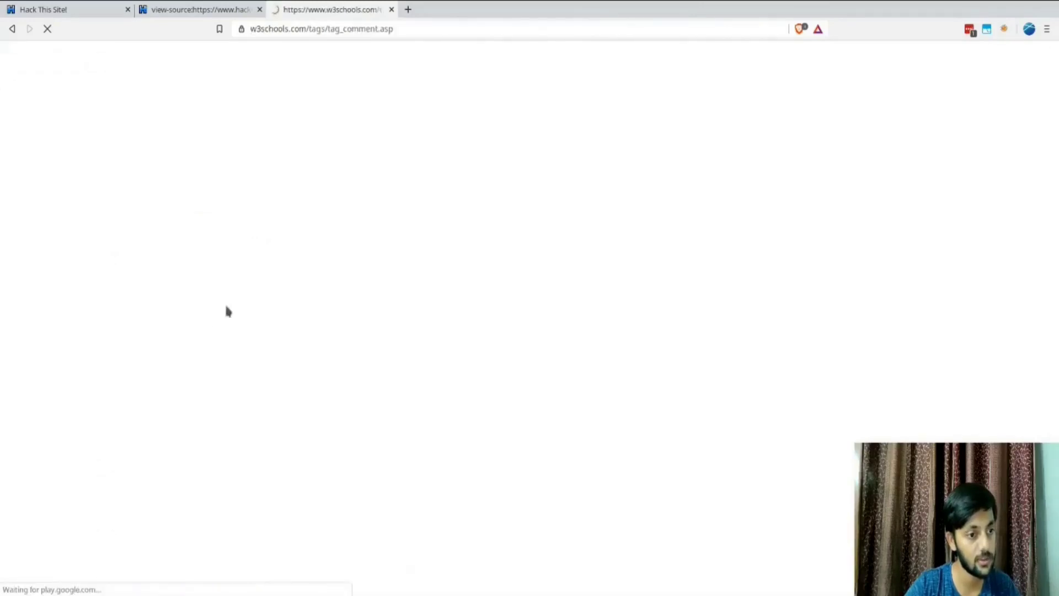
# Step: Note that comments aren't displayed, recheck the source's password comment, then return to Basic 1
pyautogui.moveTo(208, 142); pyautogui.dragTo(271, 189)
pyautogui.click(272, 210)
pyautogui.moveTo(305, 294); pyautogui.dragTo(371, 287)
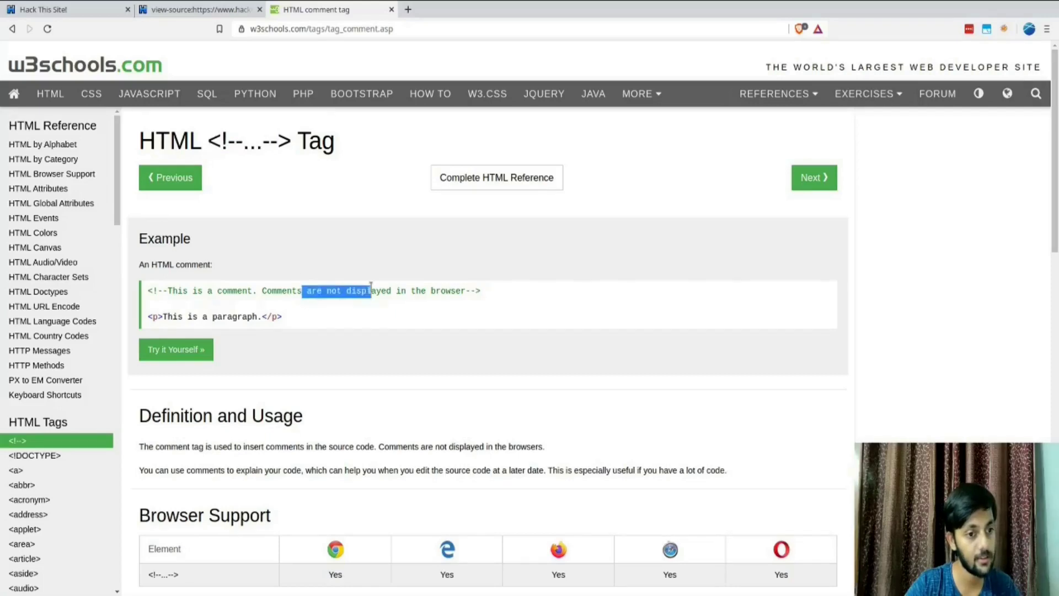
pyautogui.hotkey('ctrl', 'Tab')
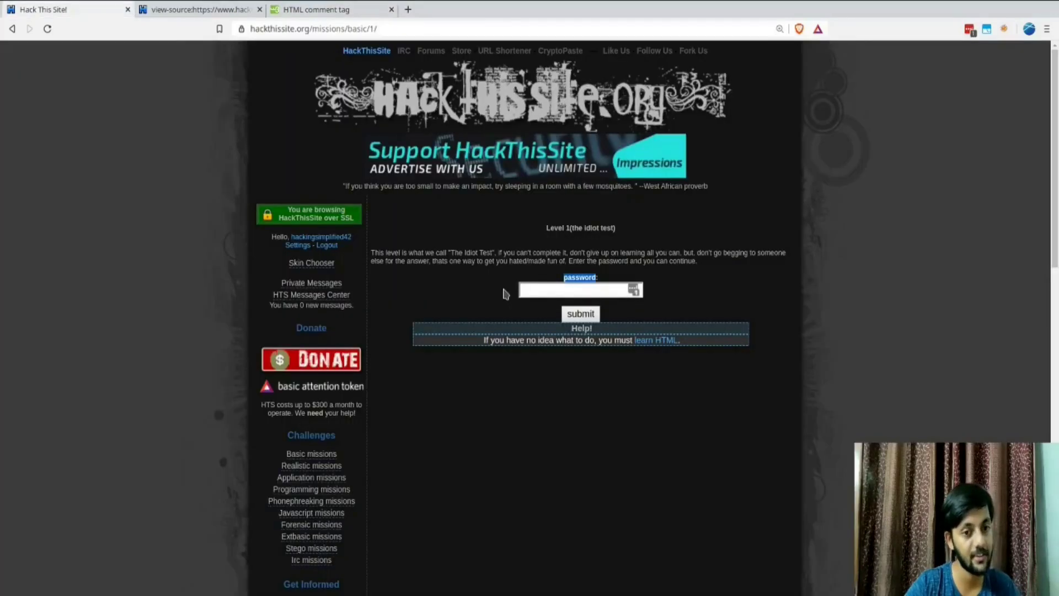
pyautogui.hotkey('ctrl', 'Tab')
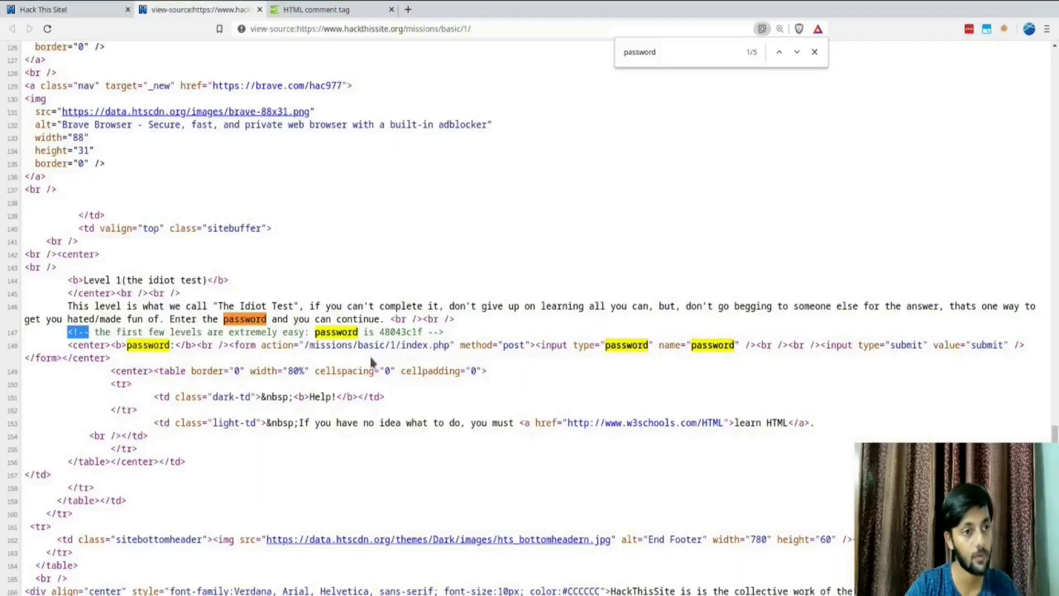
pyautogui.doubleClick(398, 331)
pyautogui.hotkey('ctrl', 'shift', 'Tab')
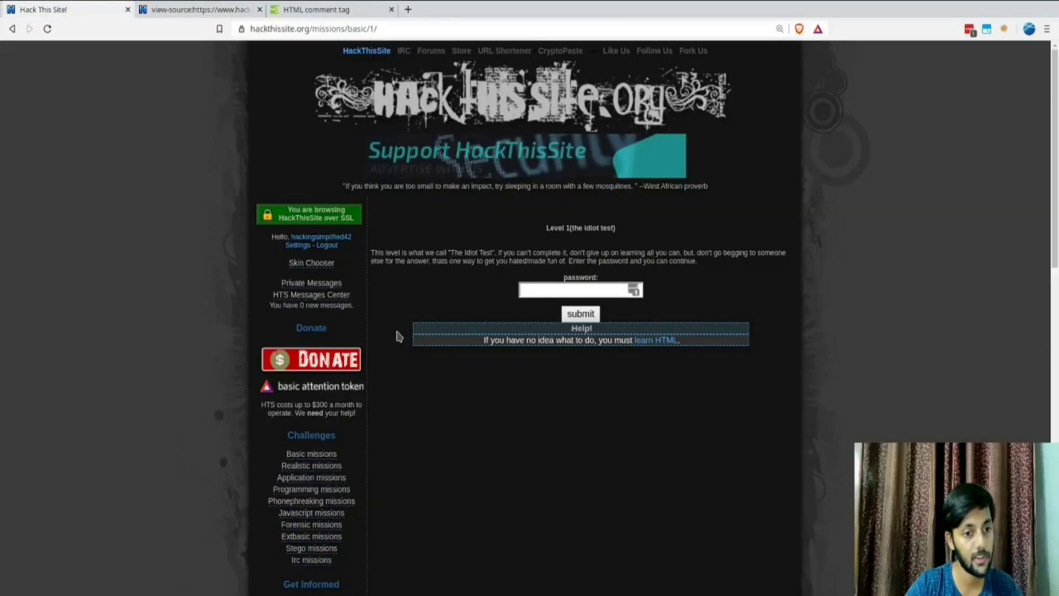